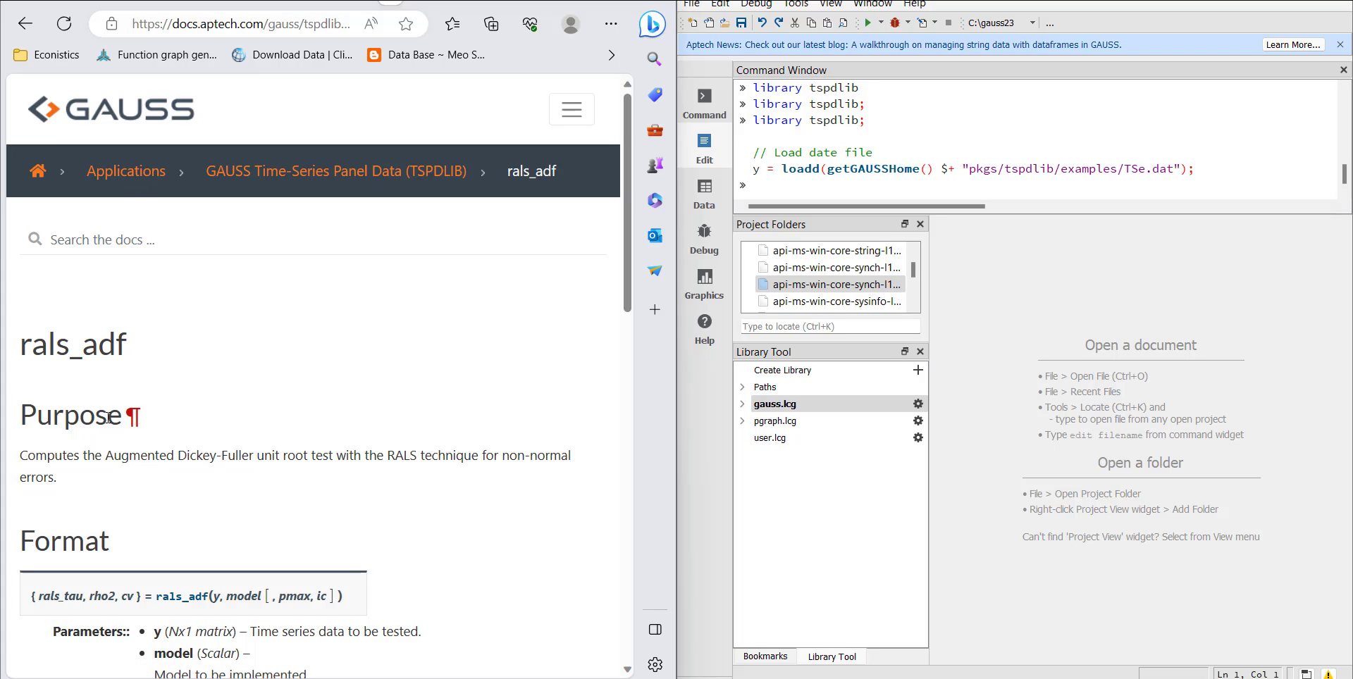
- Review the rals_adf documentation, the Bing install results and the Aptech tspdlib 1.0 blog post
scroll(107, 416, down, 8)
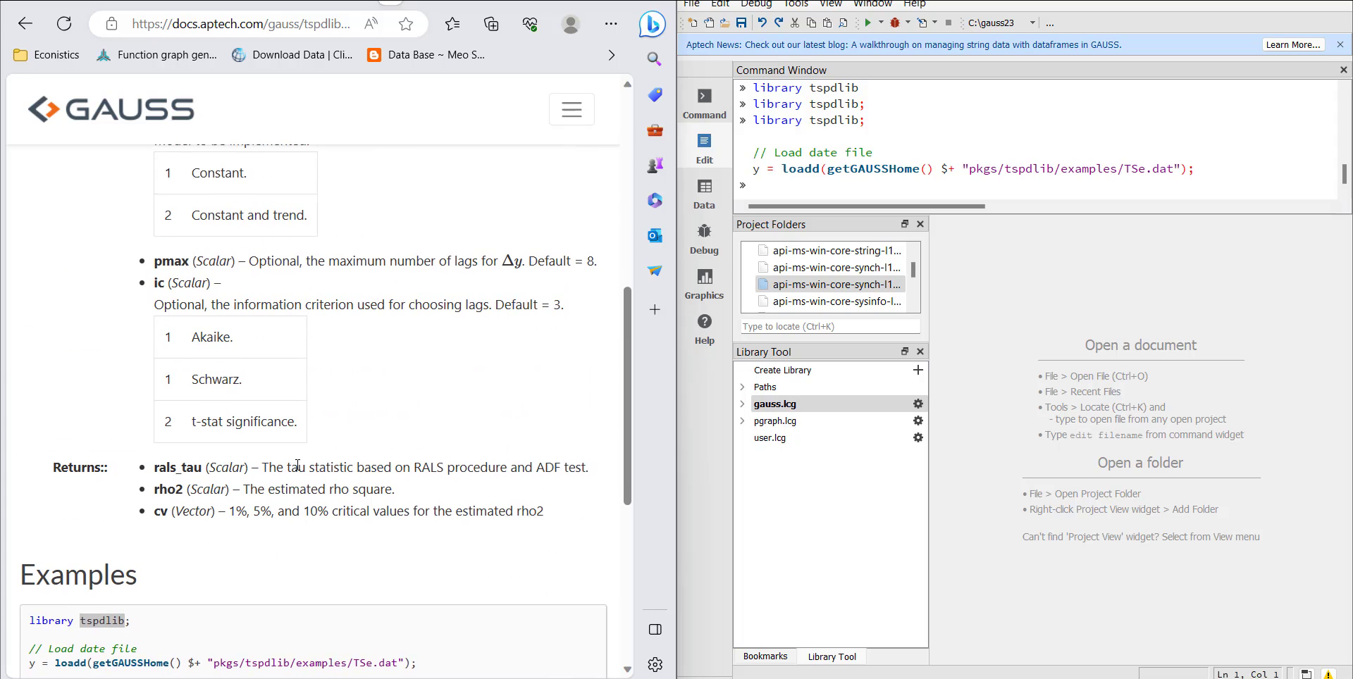
scroll(297, 466, down, 2)
click(187, 508)
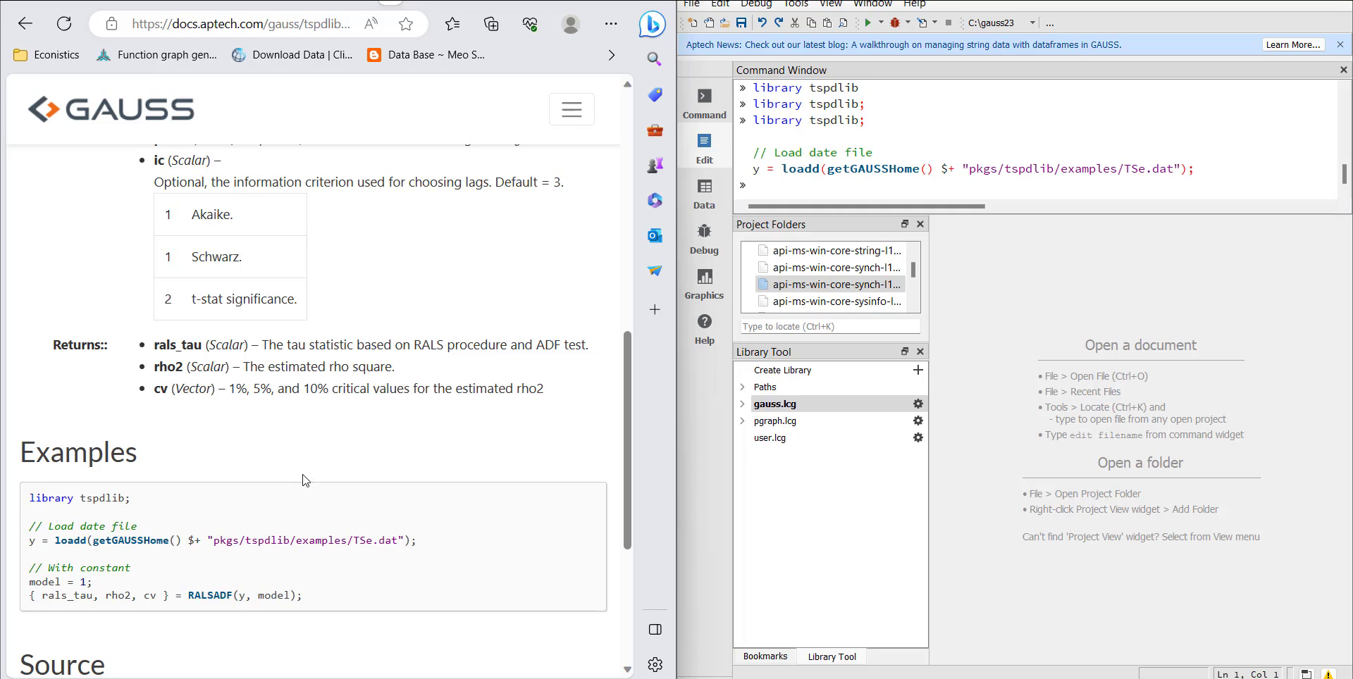
click(444, 5)
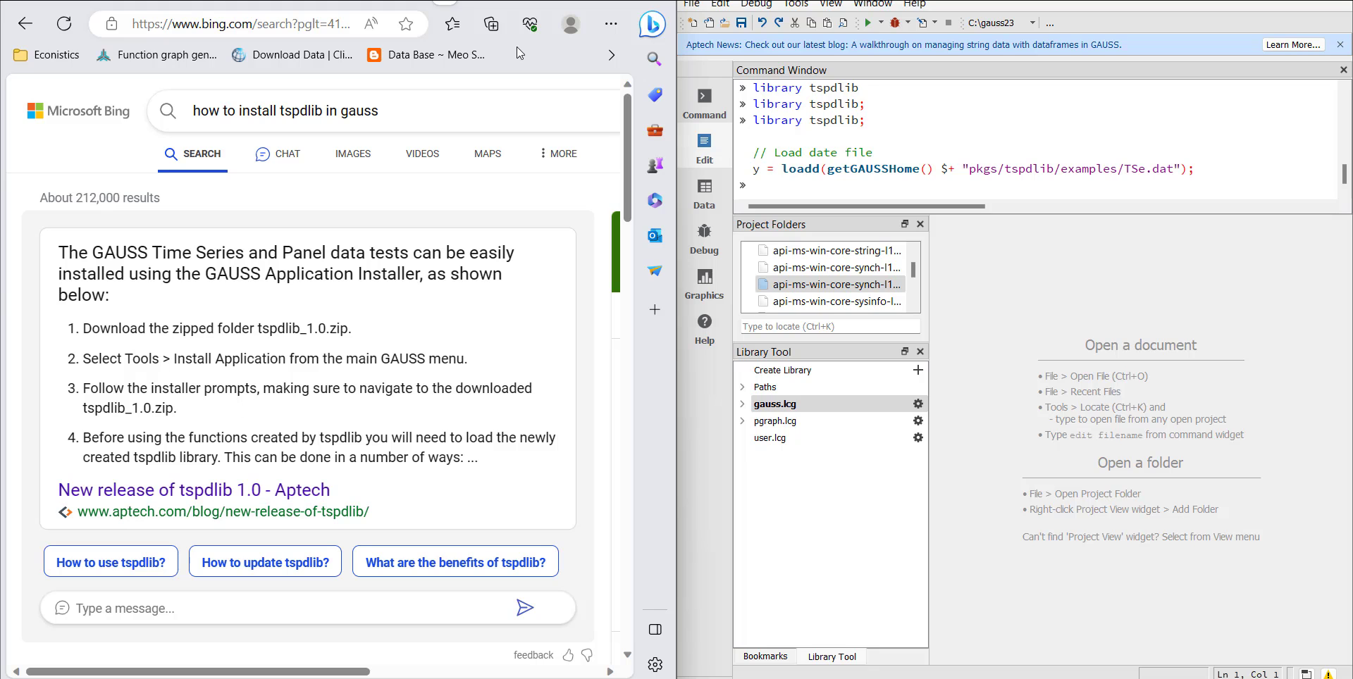
click(469, 3)
scroll(336, 447, down, 1)
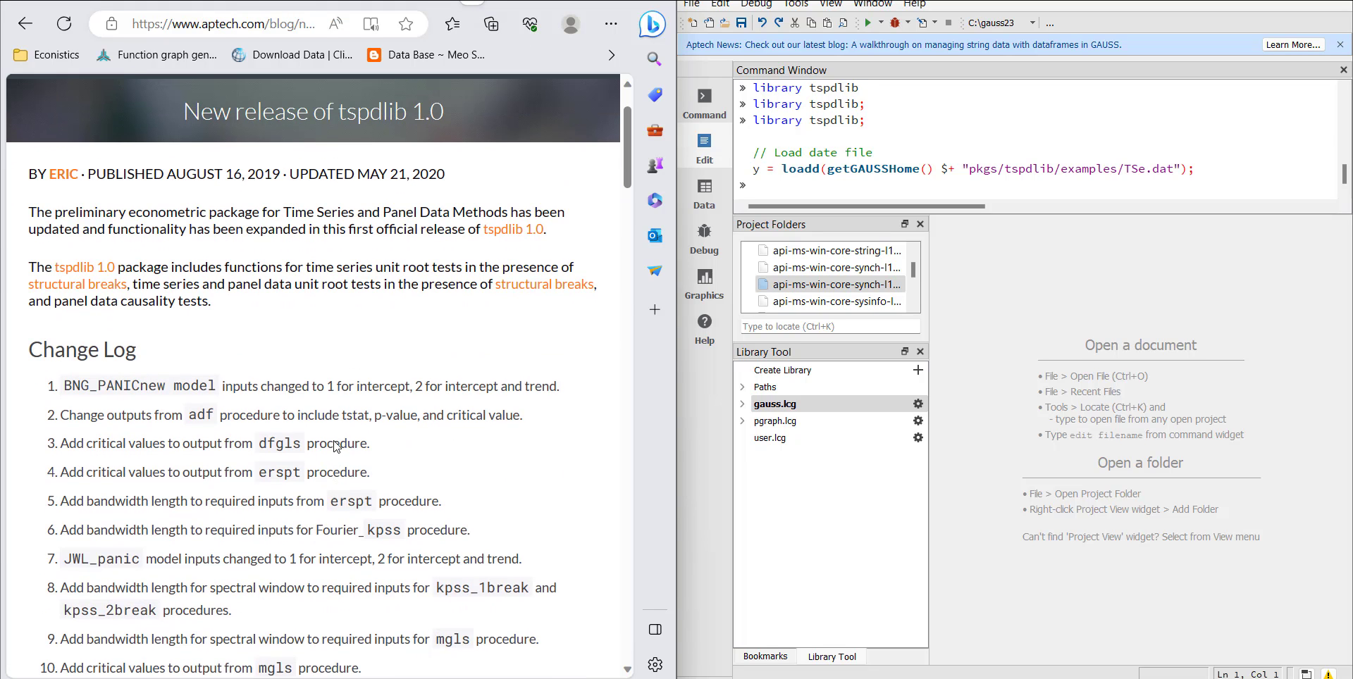
- Copy the tspdlib-2.1.0 zip from the Downloads folder
key(alt+Tab)
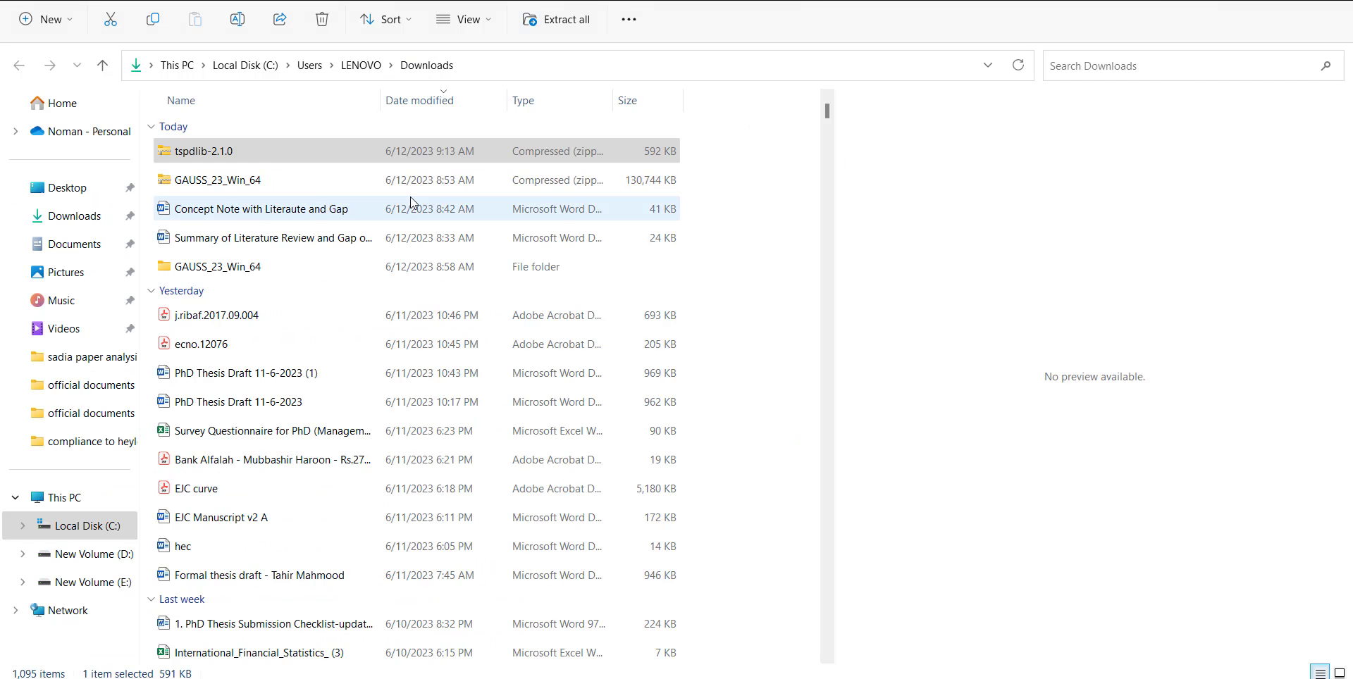
right_click(258, 150)
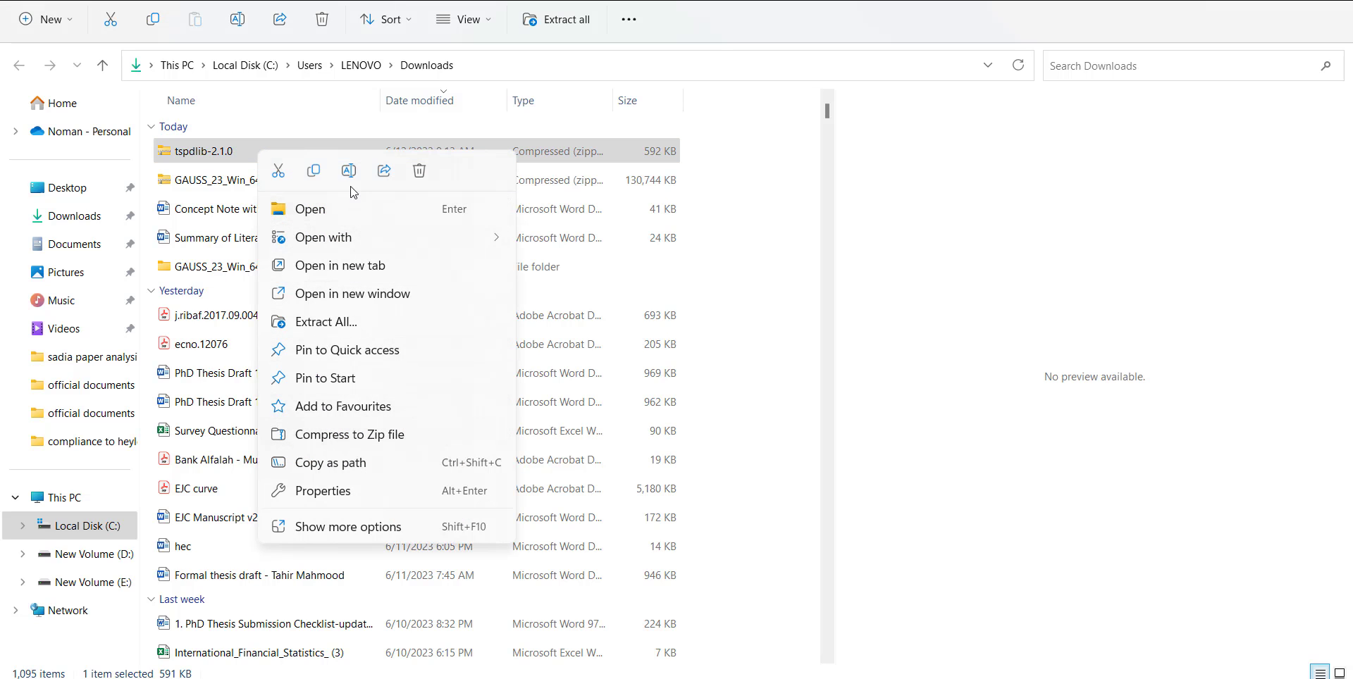
click(313, 172)
- Show the Bing results for 'how to install tspdlib in gauss' beside GAUSS
key(alt+Tab)
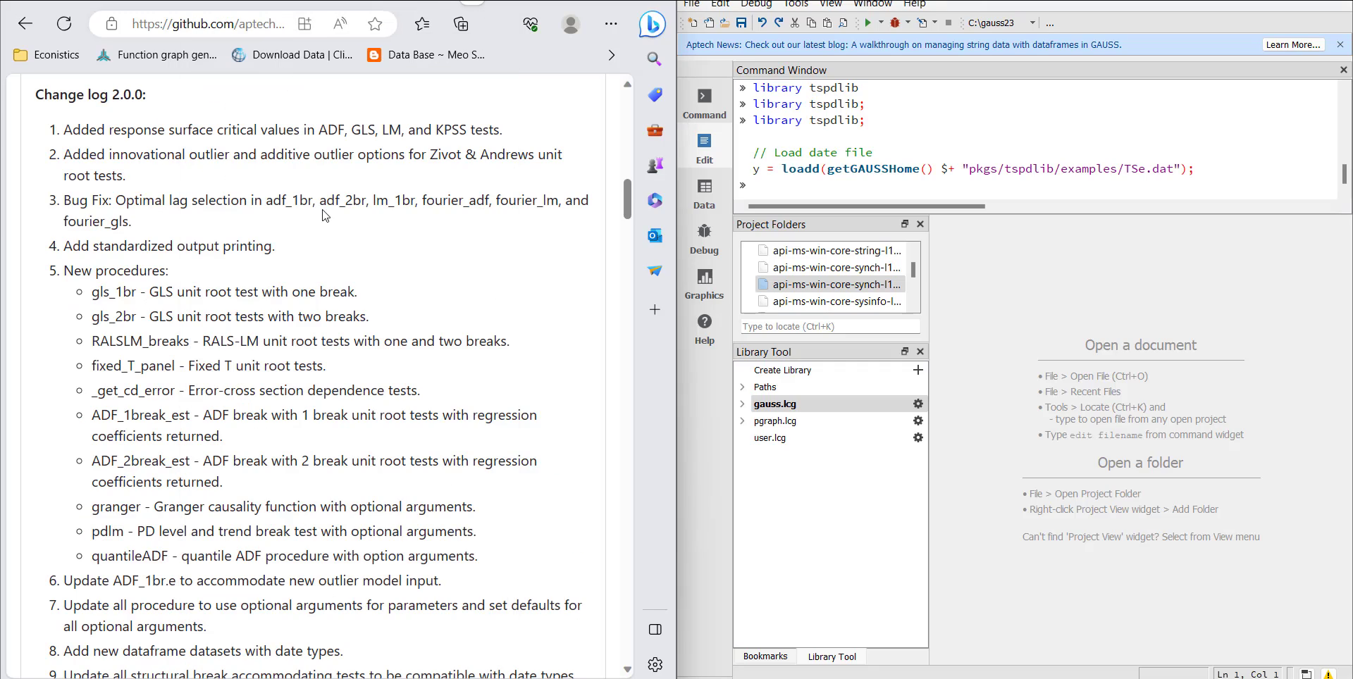
click(444, 1)
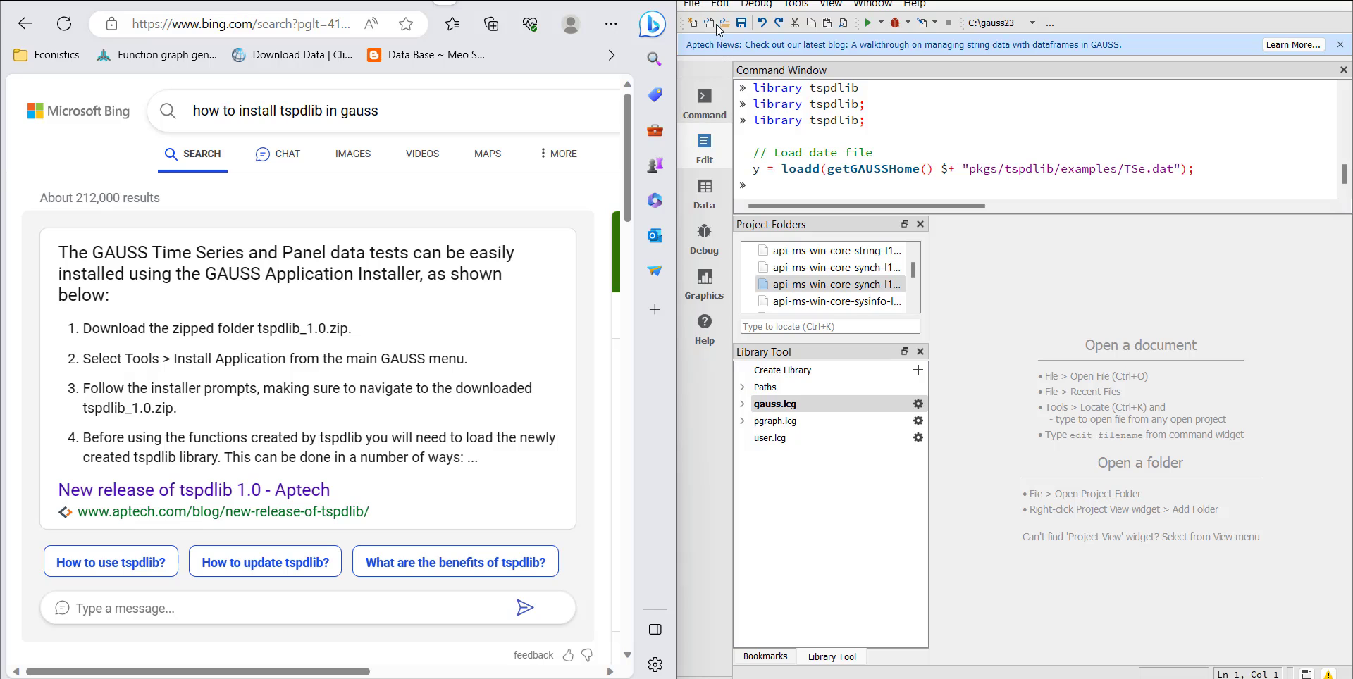
- Launch the Application Installer from the Tools menu and advance to zip selection
click(700, 8)
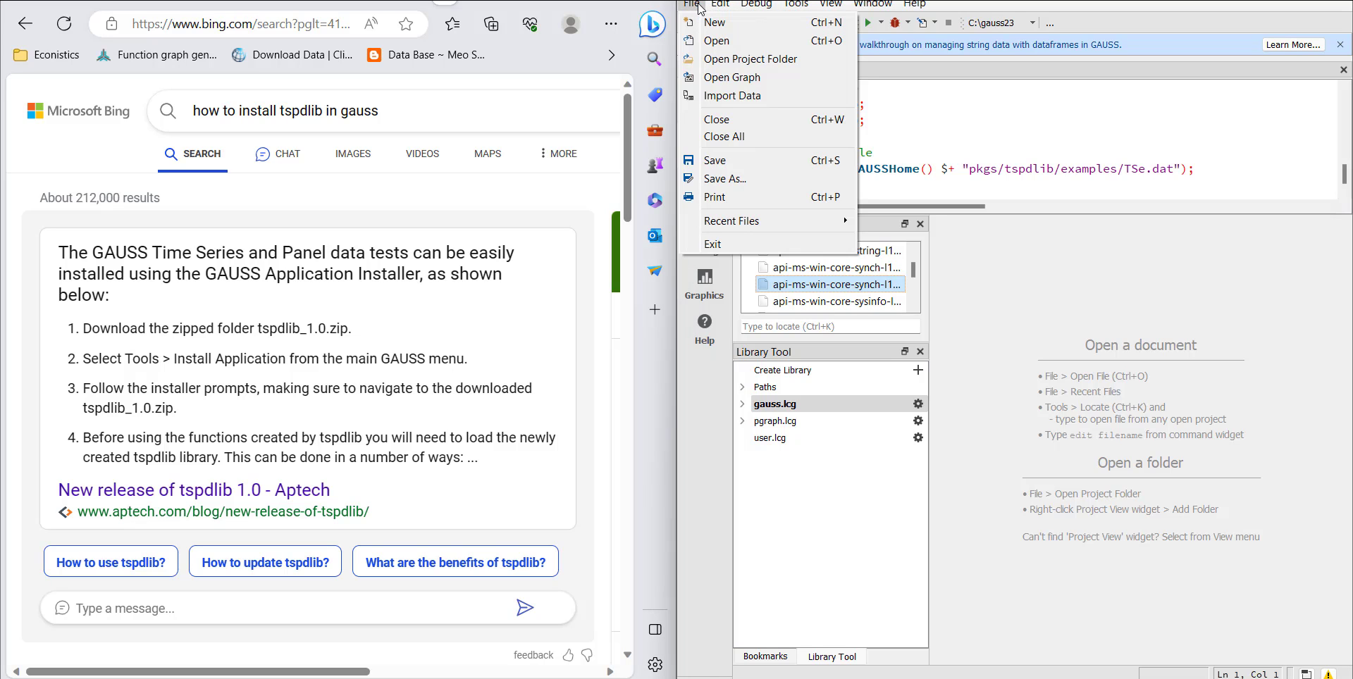
click(980, 189)
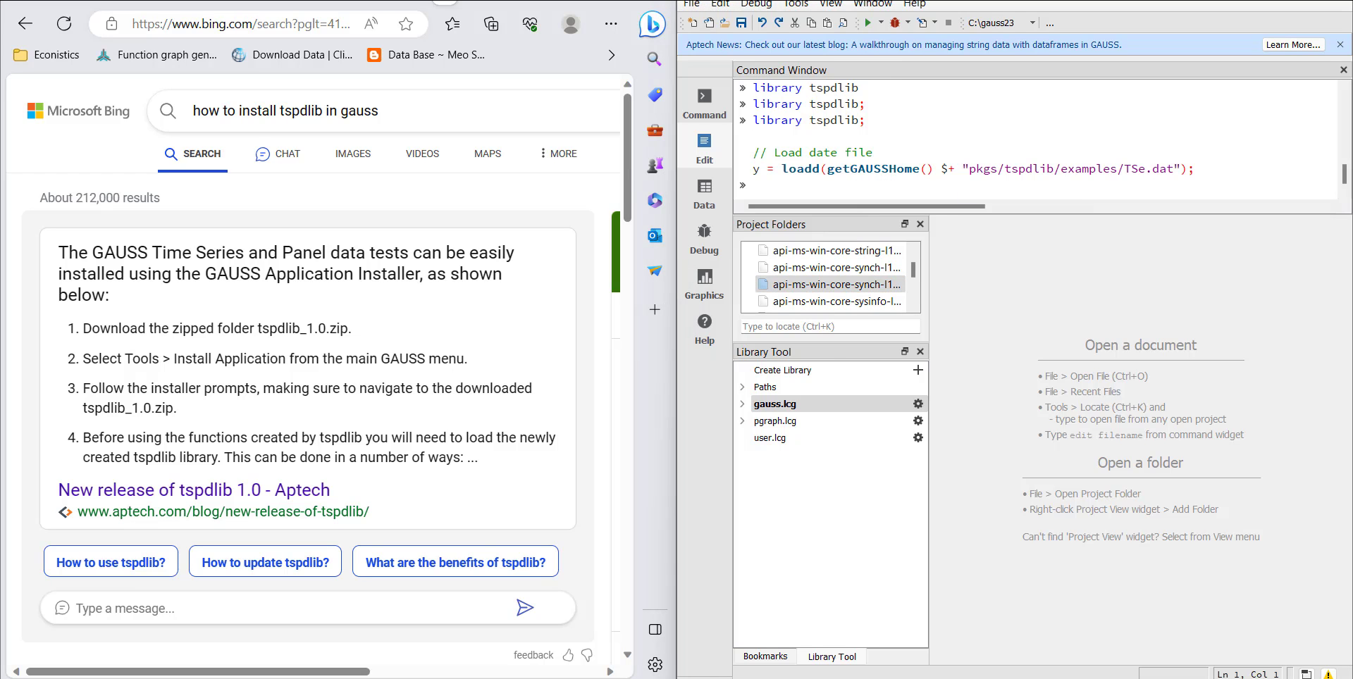
click(795, 4)
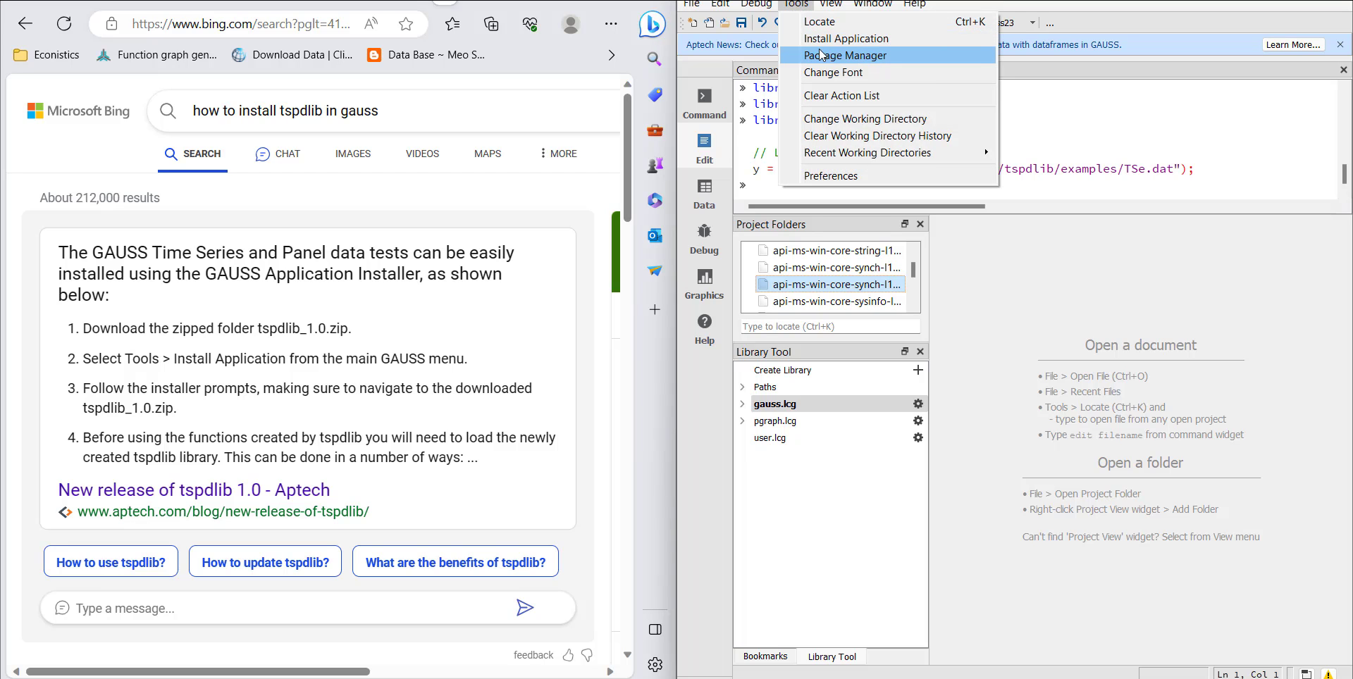
click(844, 40)
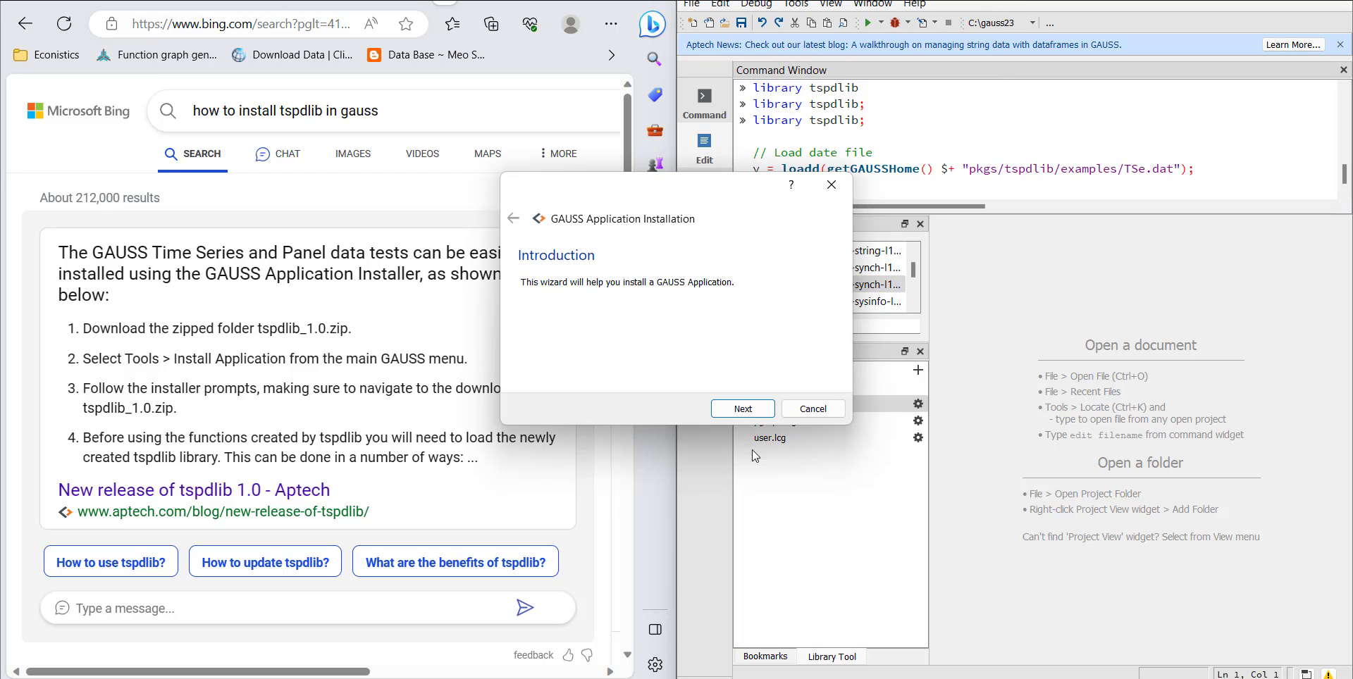
click(743, 408)
- Install tspdlib-2.1.0.zip from Downloads and finish the installer
click(804, 309)
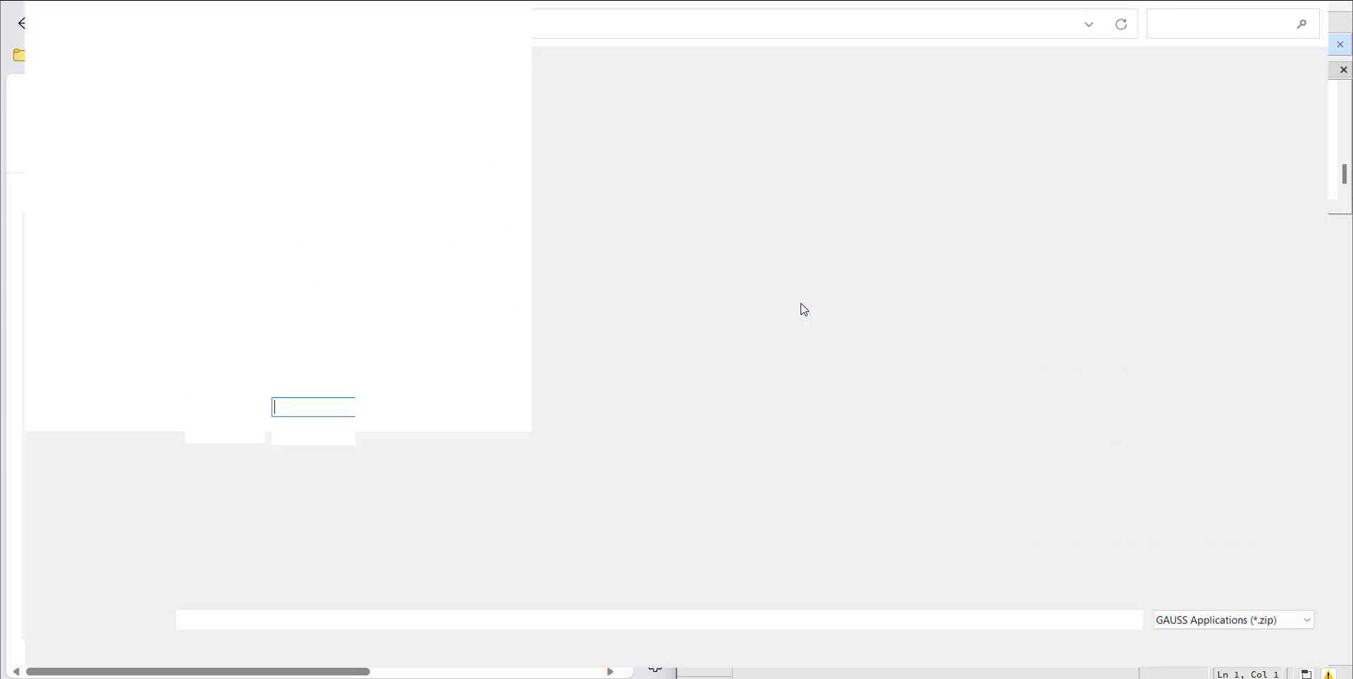
click(67, 194)
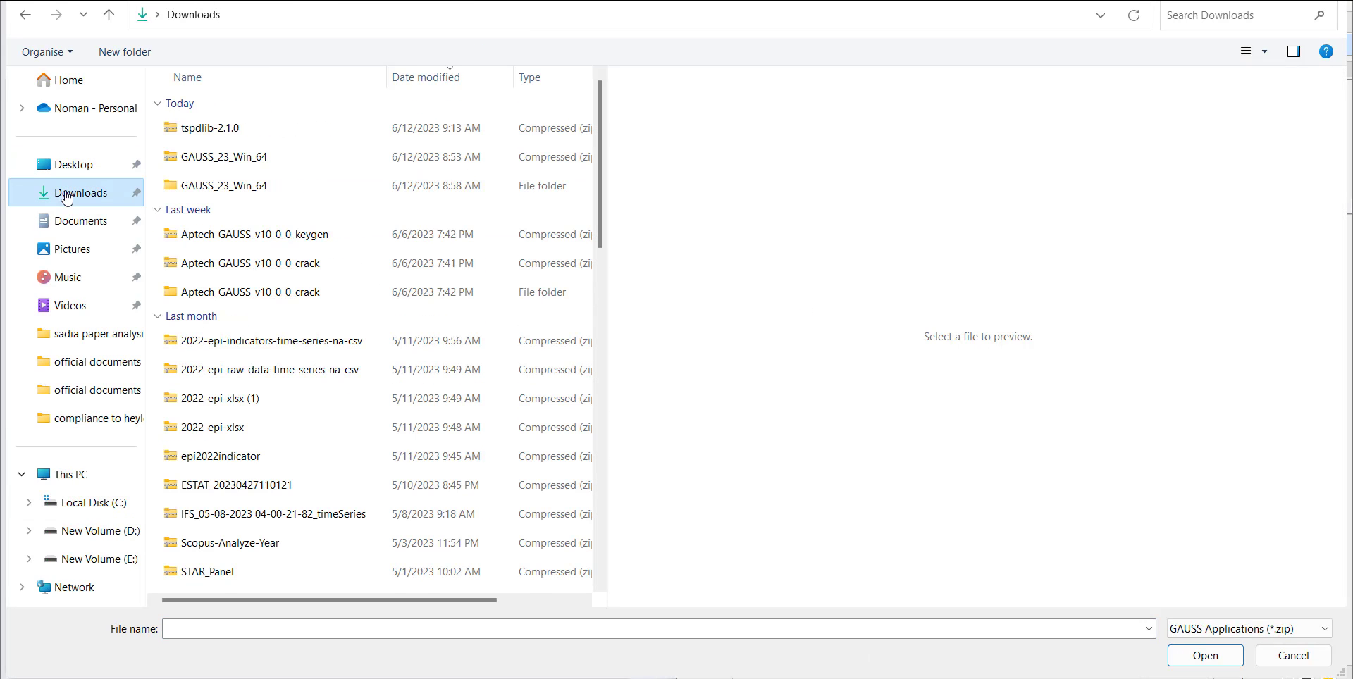
double_click(214, 134)
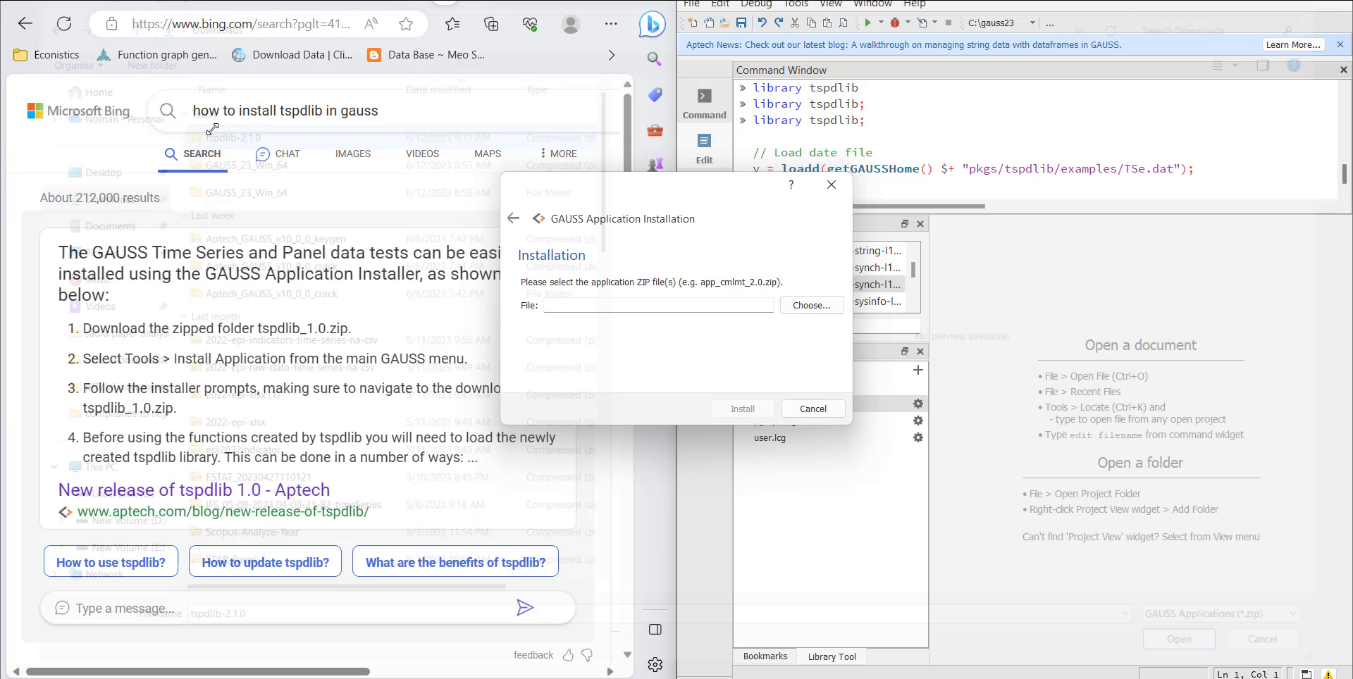
click(720, 407)
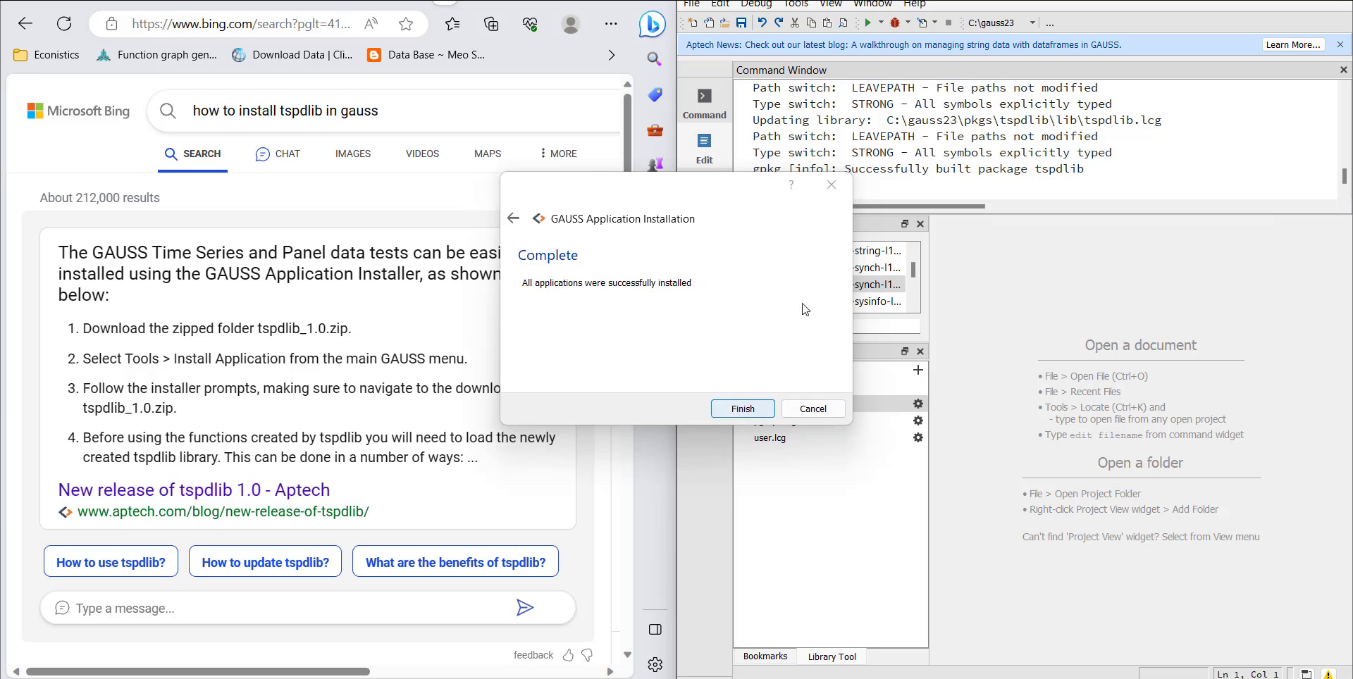
click(750, 413)
click(750, 413)
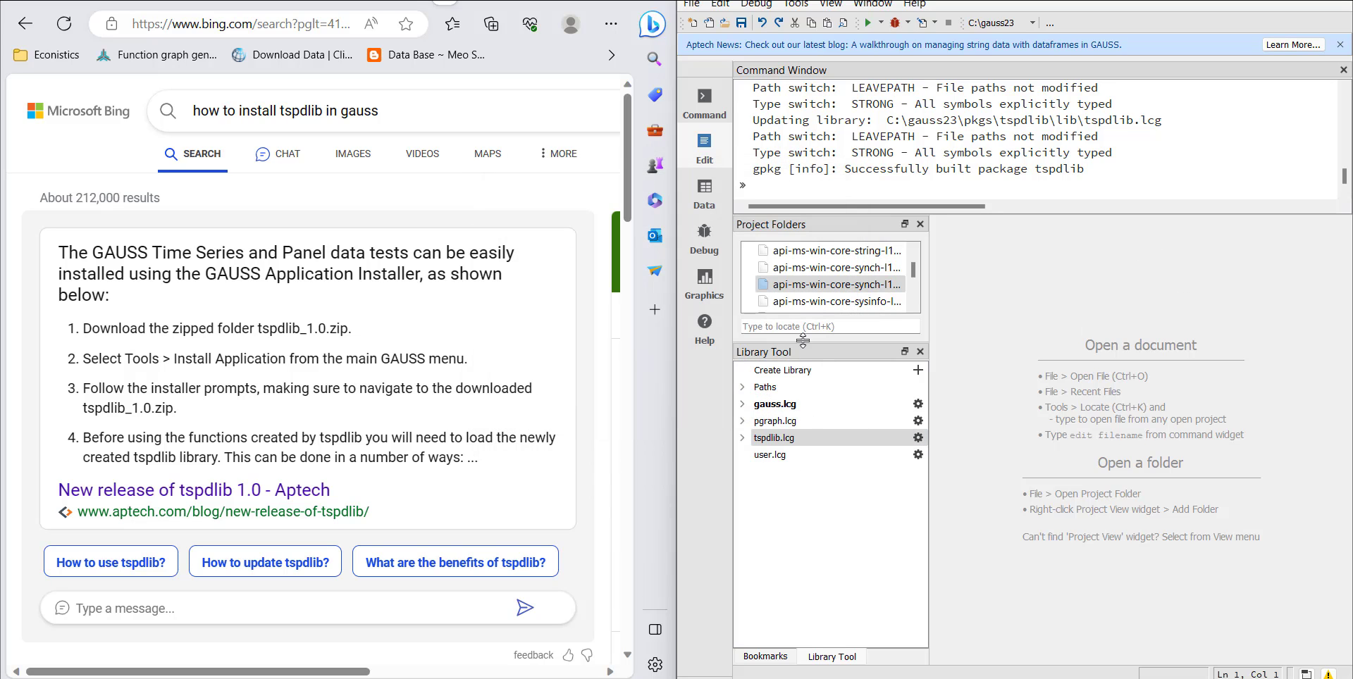
- With the RALSADF docs open, run 'library tspdlib;' in the GAUSS Command Window
click(389, 1)
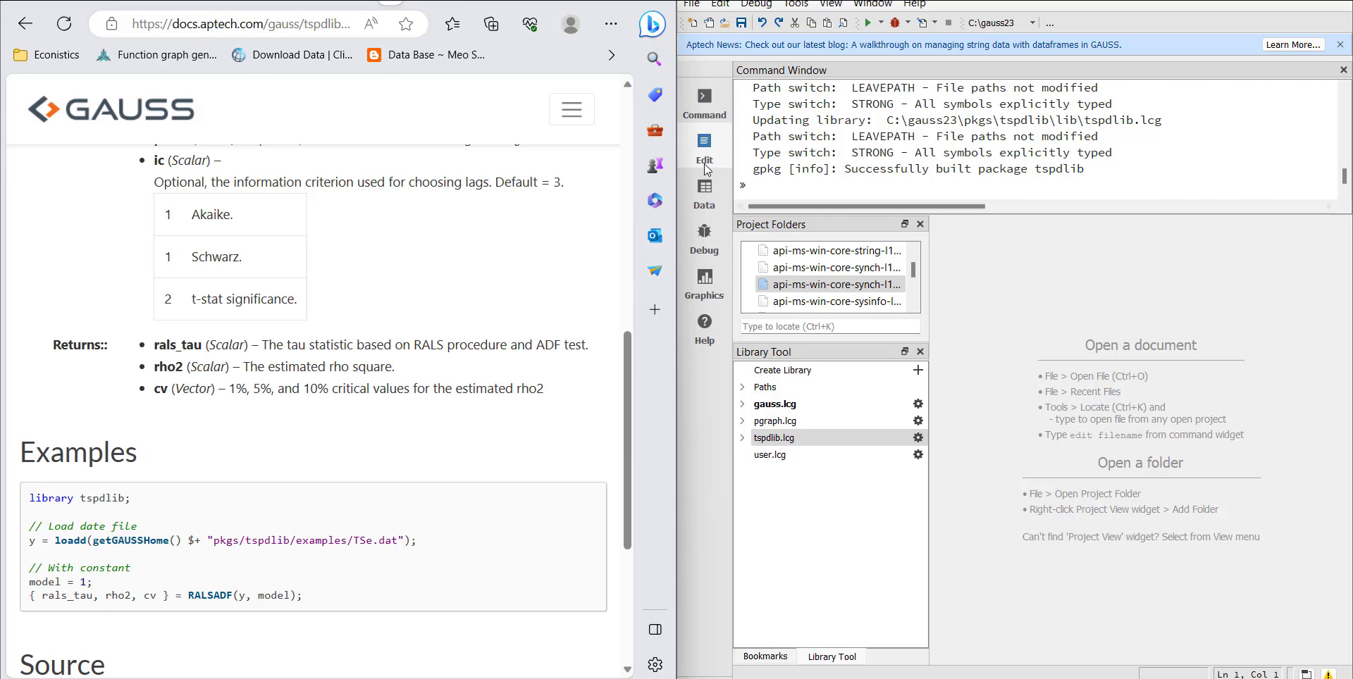
click(704, 105)
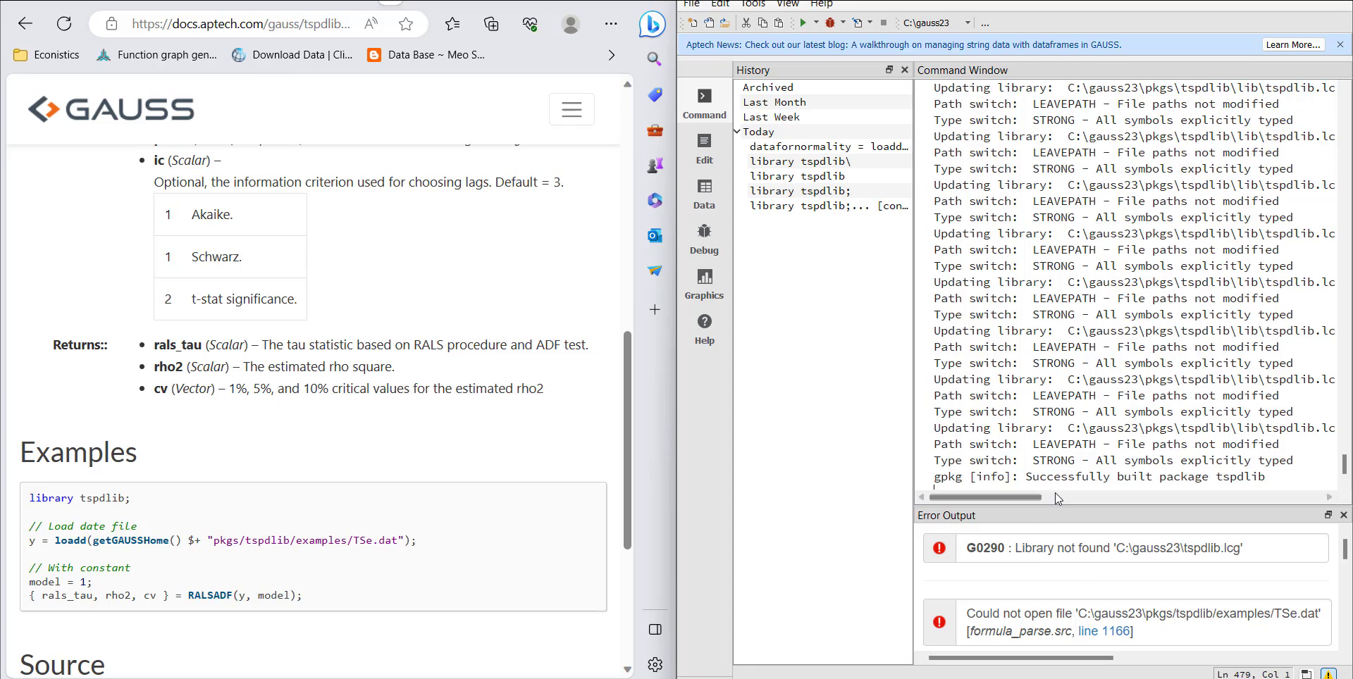
click(927, 451)
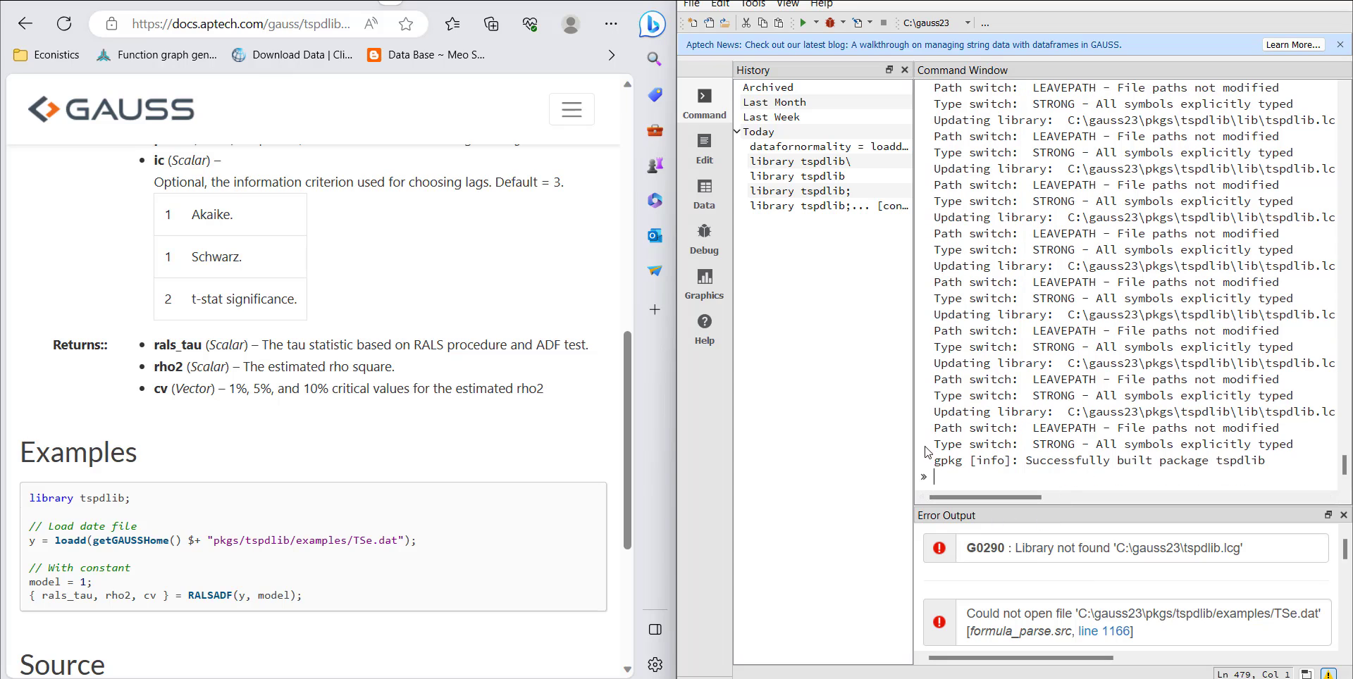
text(library tspdlib;)
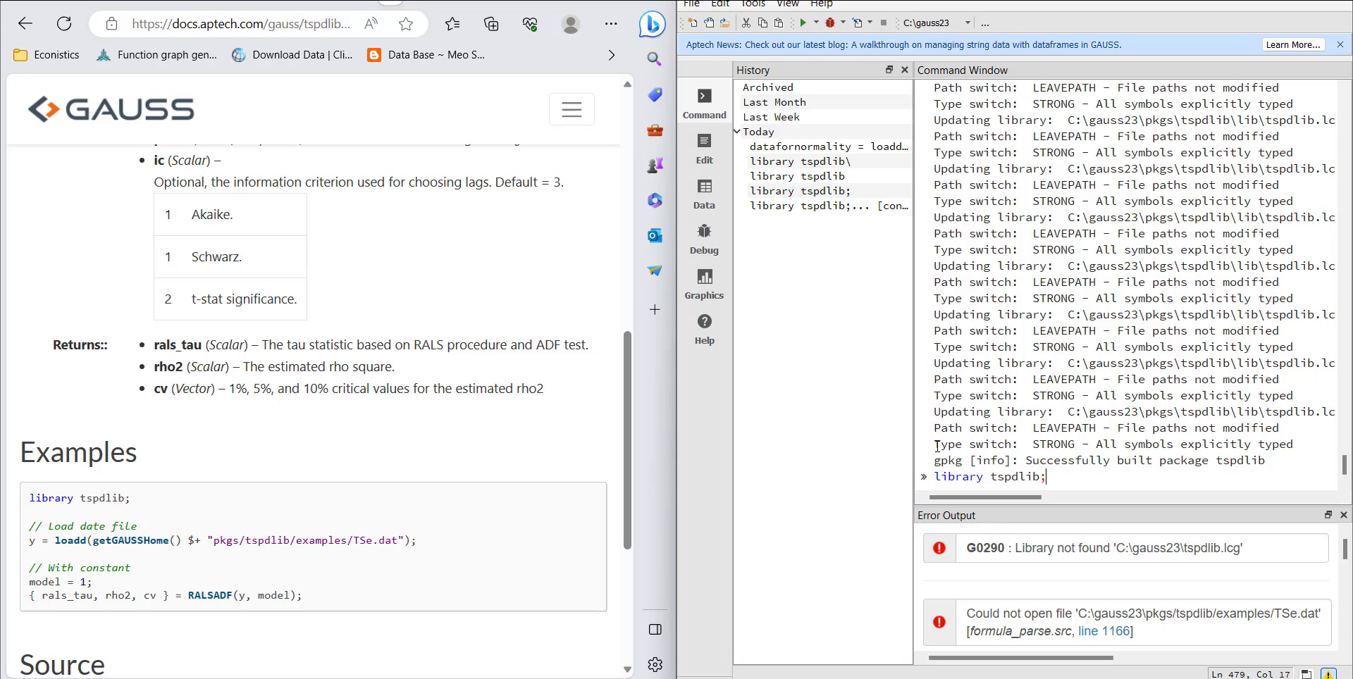
key(Return)
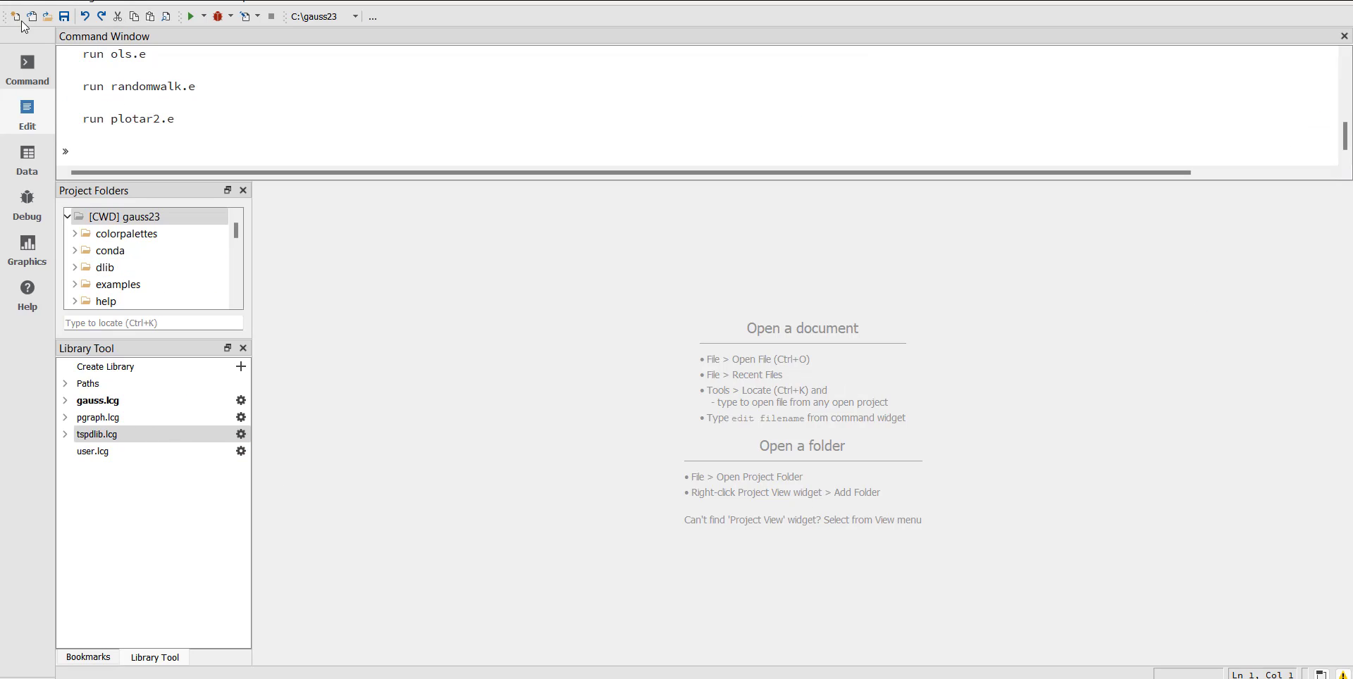
- Install the Package Manager into C:\gauss23\conda and confirm the success message
click(122, 1)
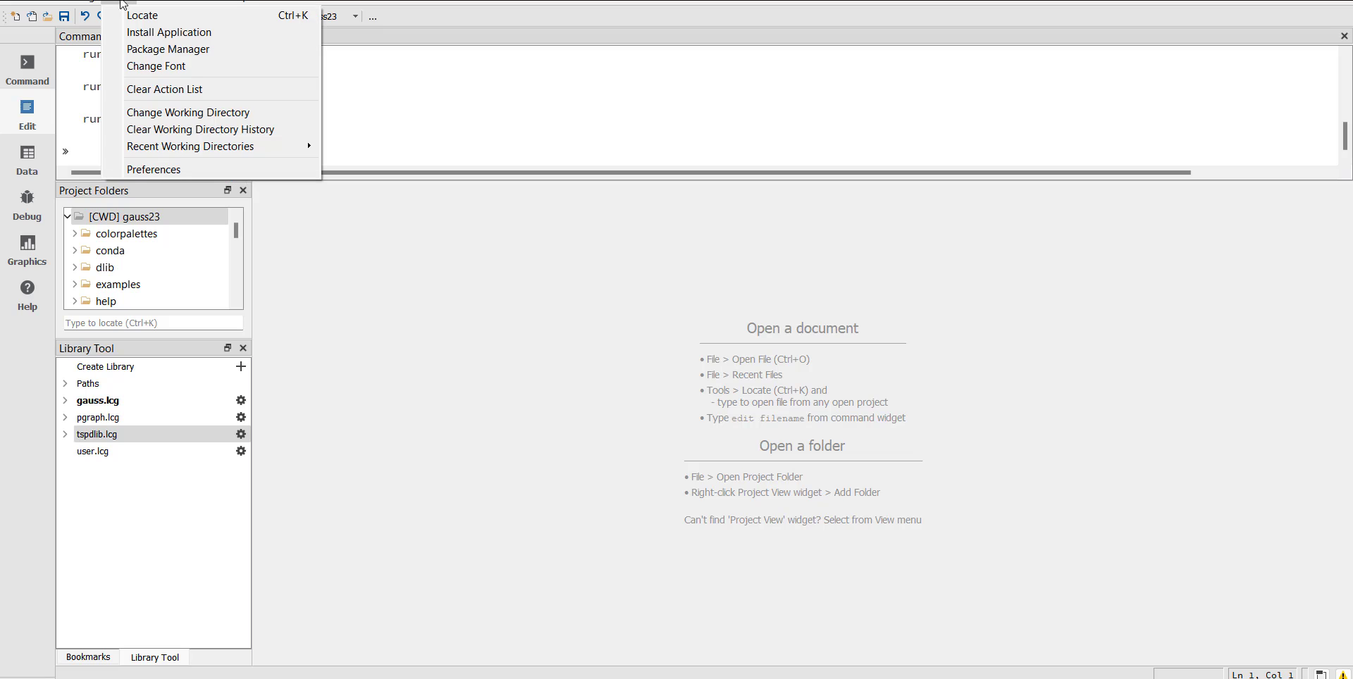
click(136, 49)
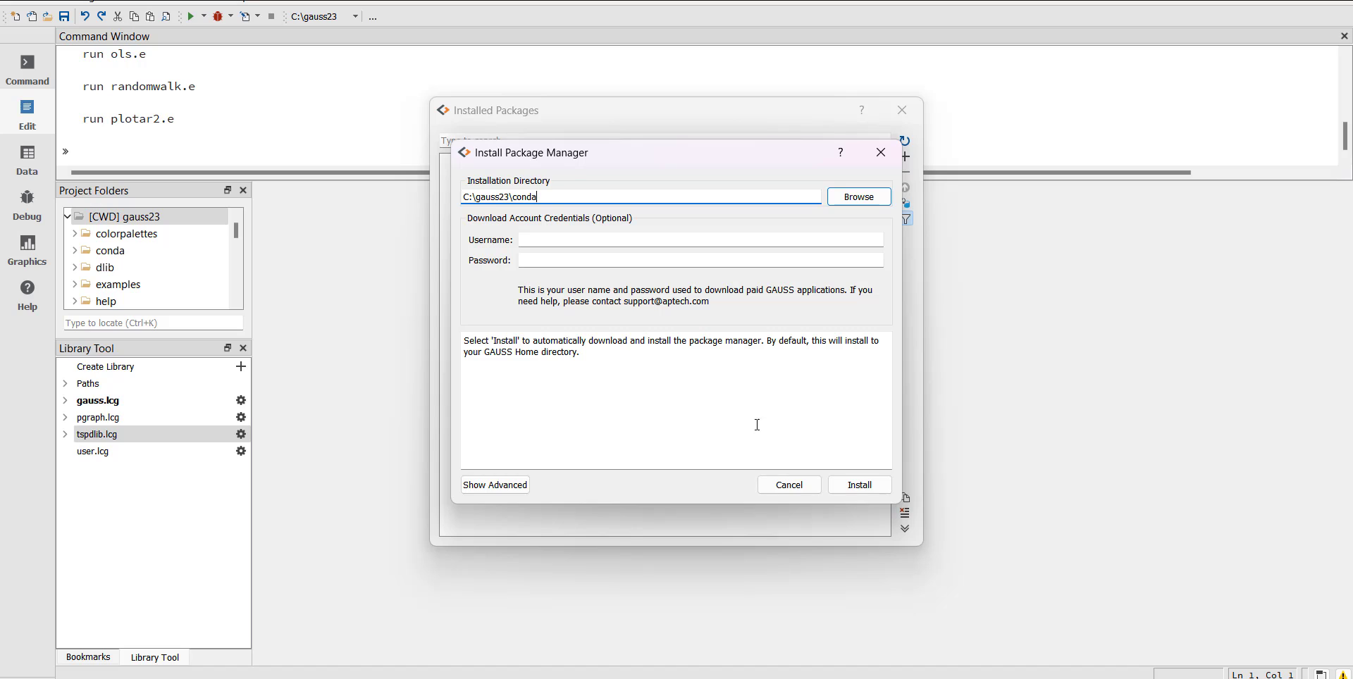
click(861, 486)
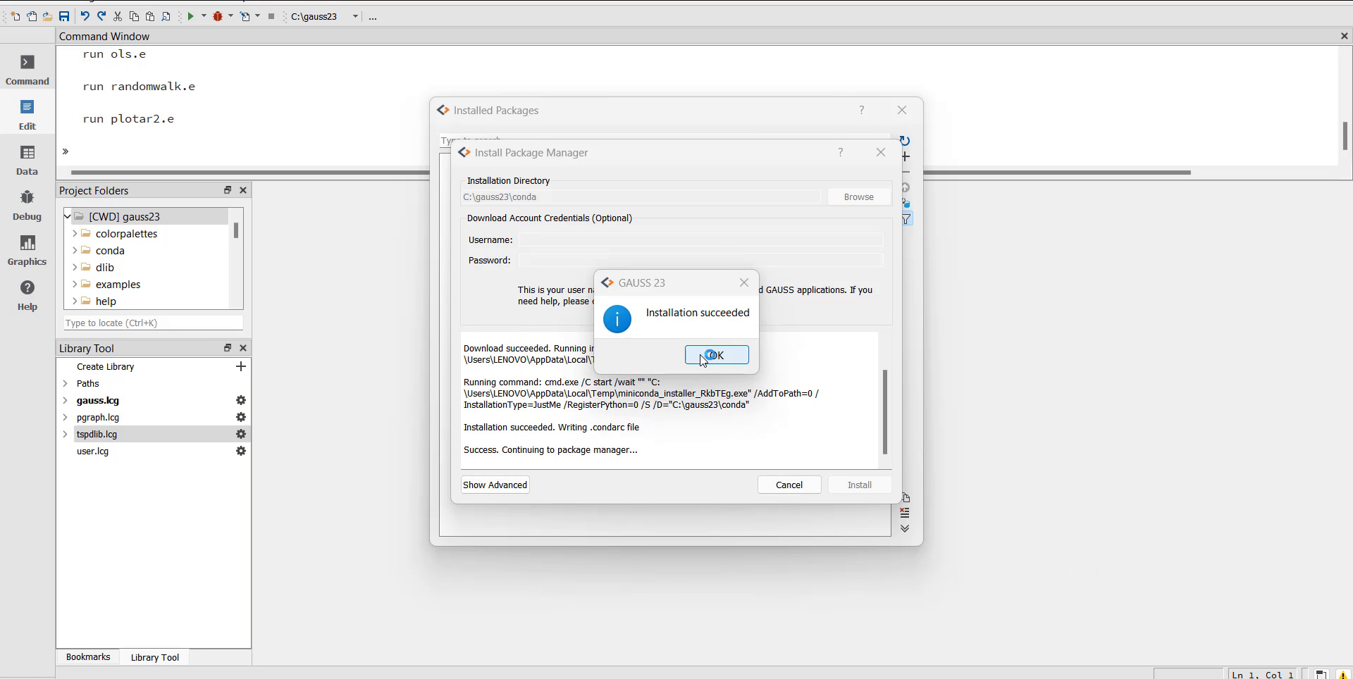
click(702, 359)
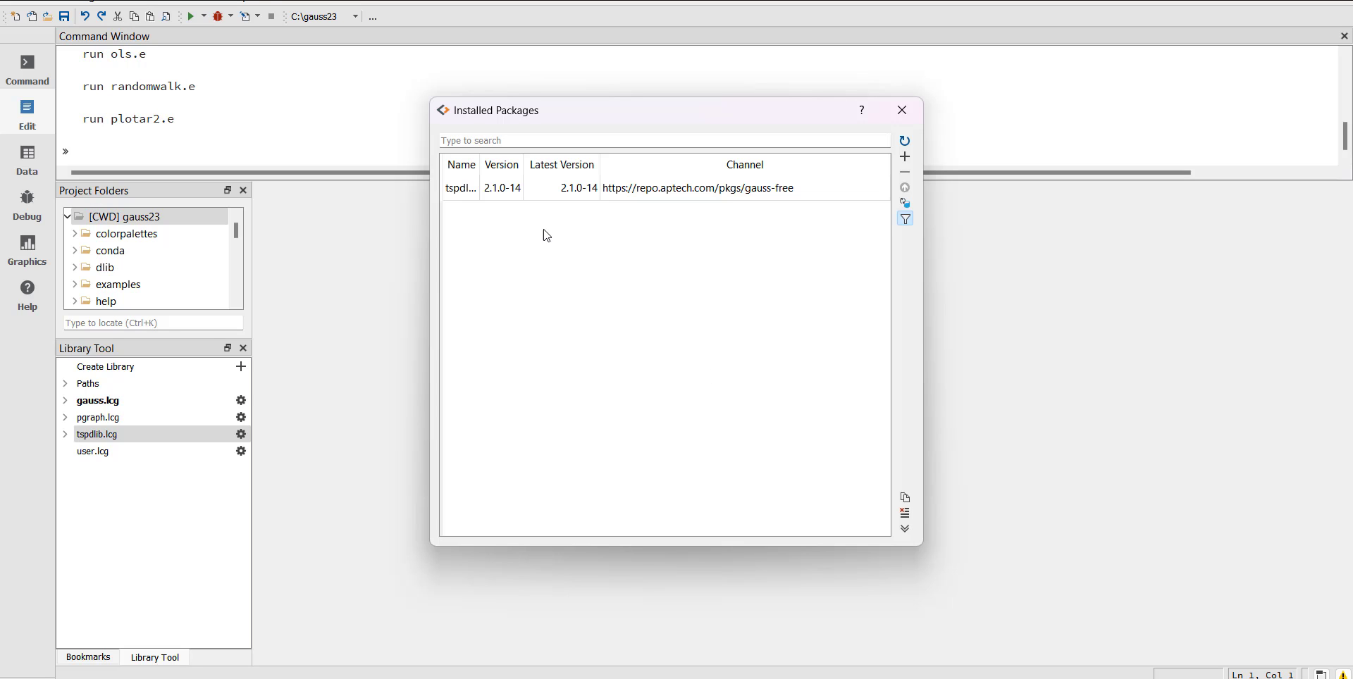
- Install the qardl package from the Repository Packages list
click(905, 158)
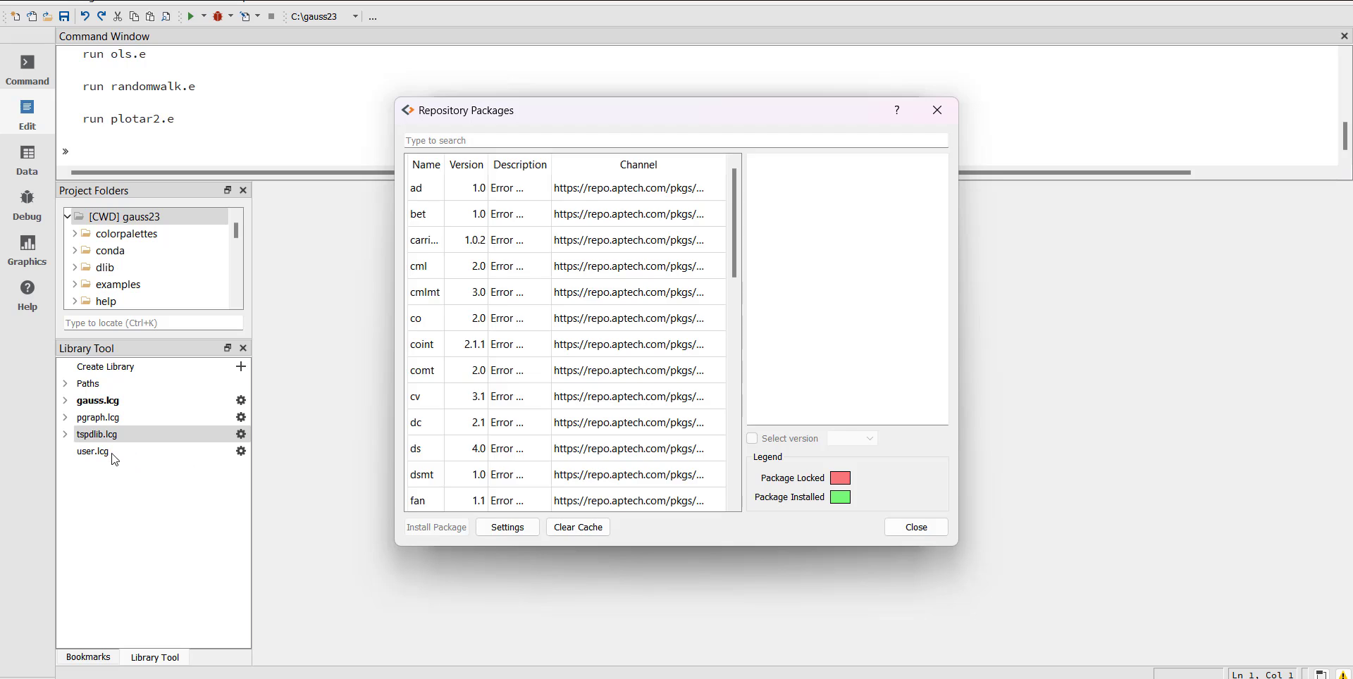
scroll(468, 416, down, 10)
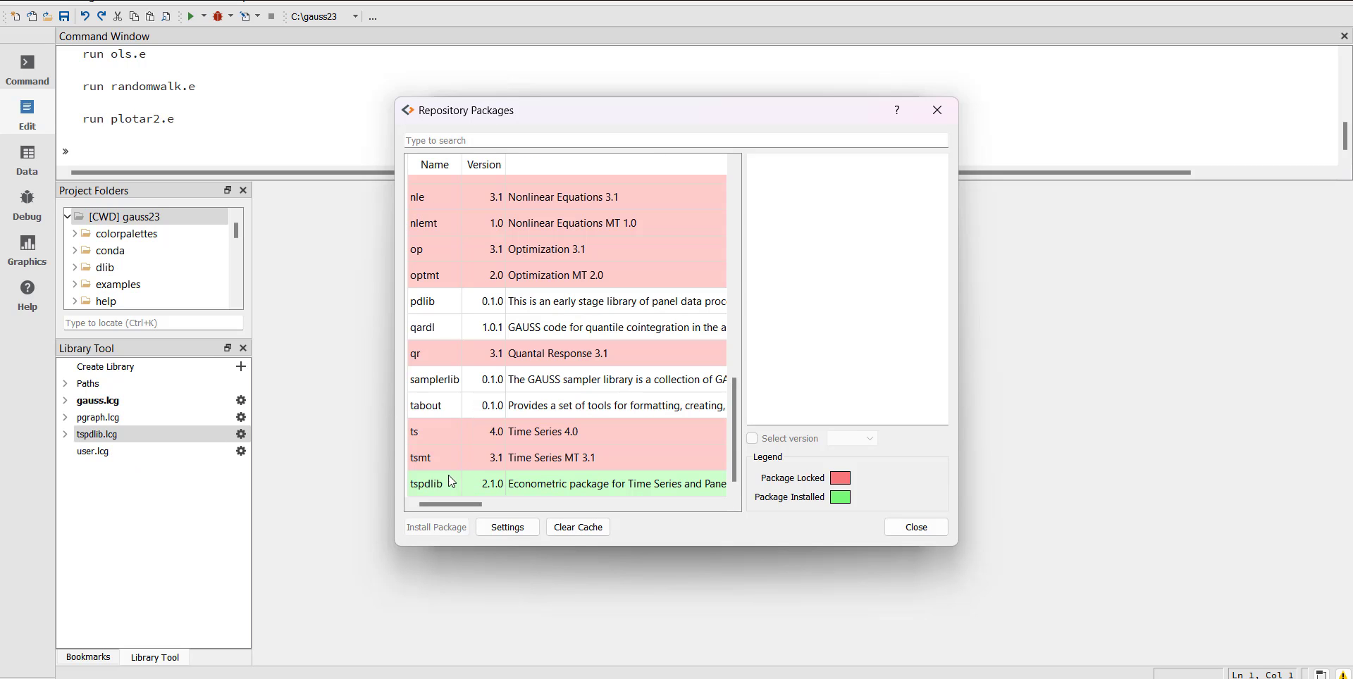
click(434, 486)
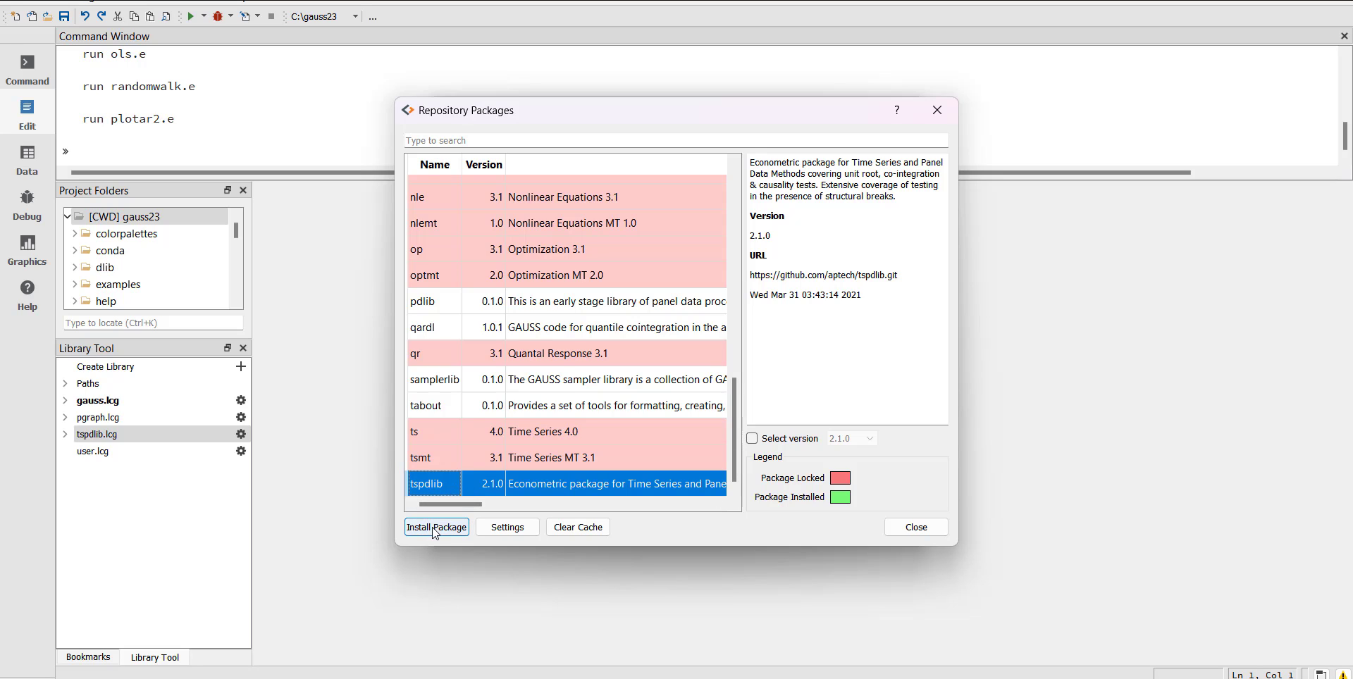
click(619, 328)
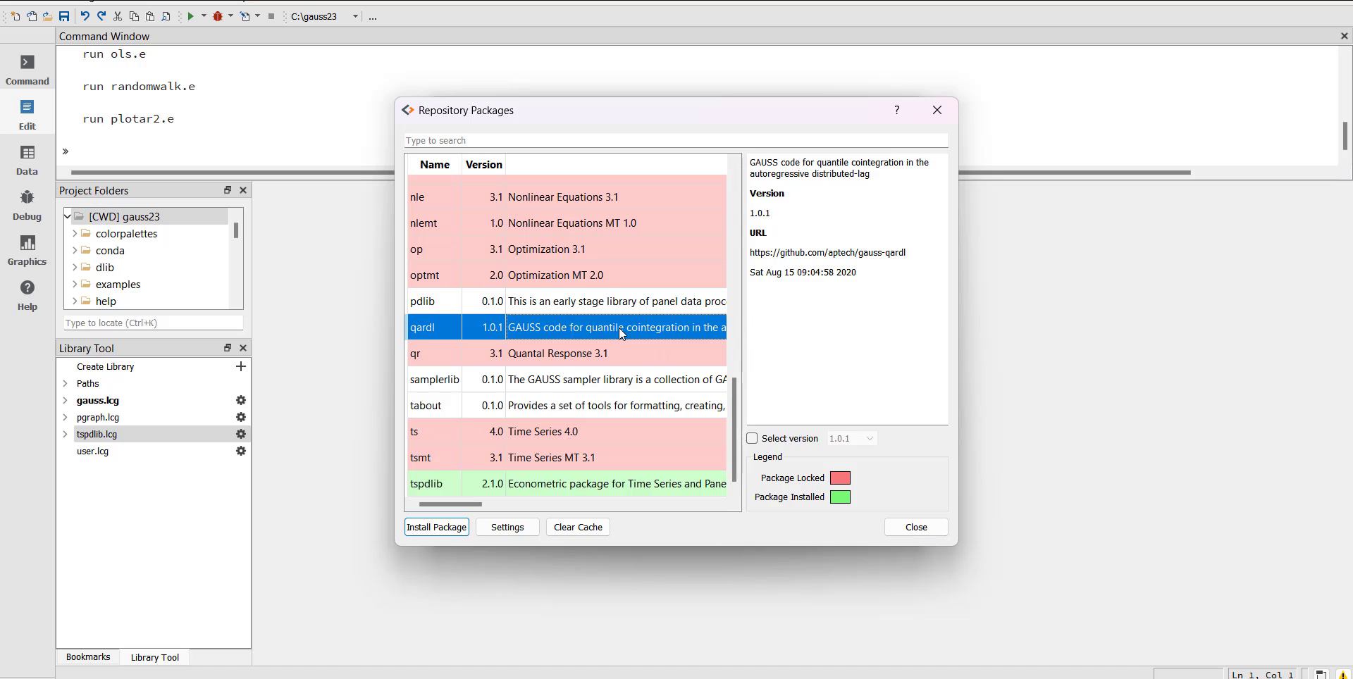
click(434, 532)
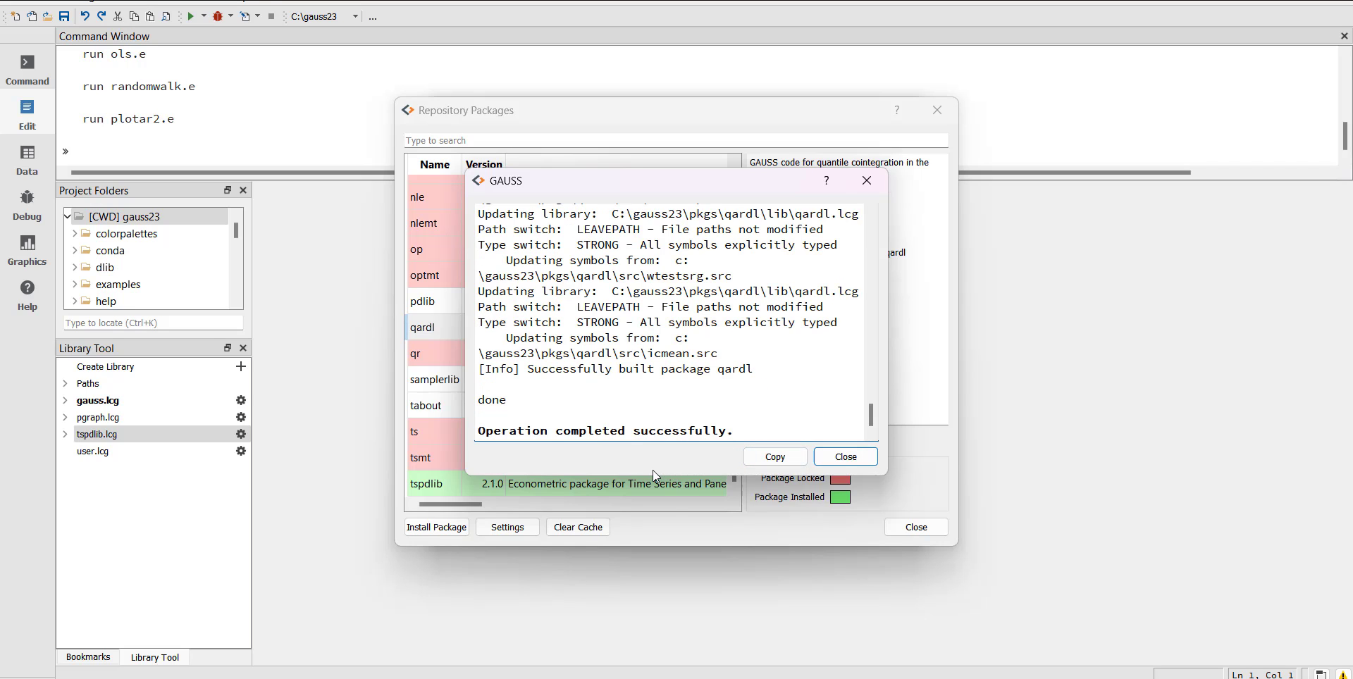
- Dismiss the installer output and select the y file via File > Import Data
click(835, 461)
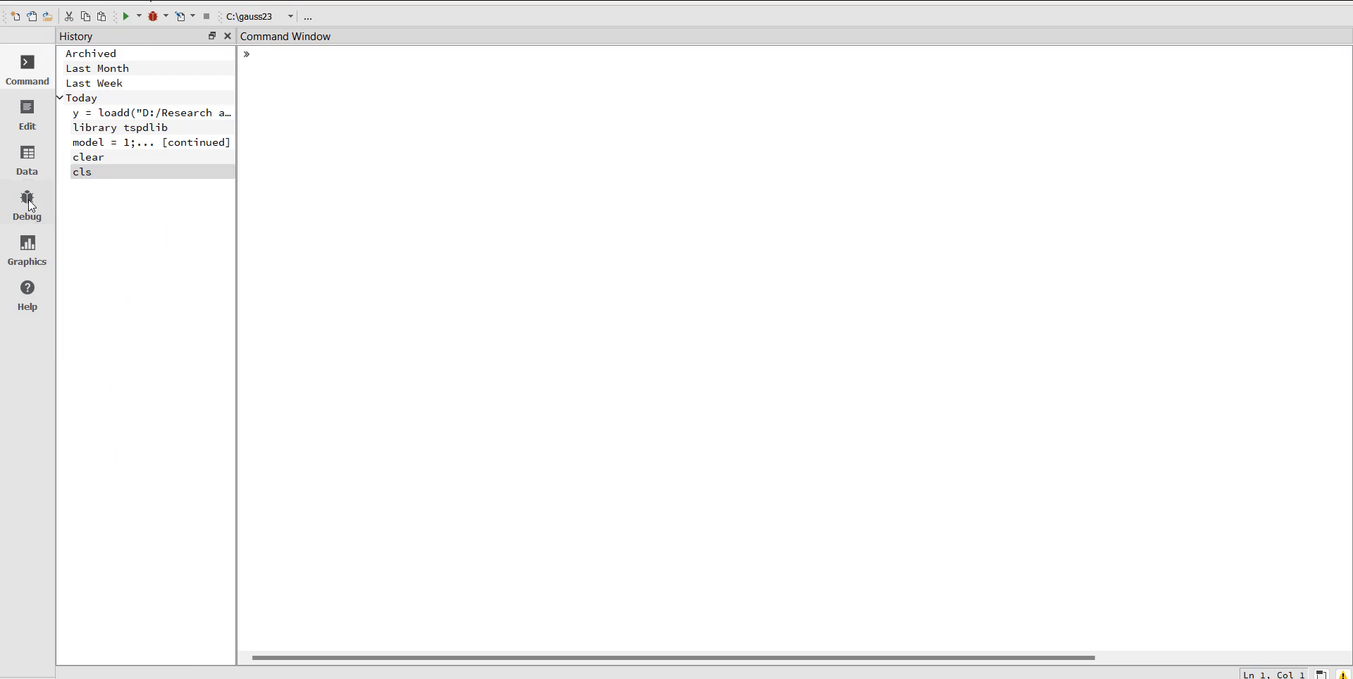
click(17, 2)
click(98, 89)
click(254, 170)
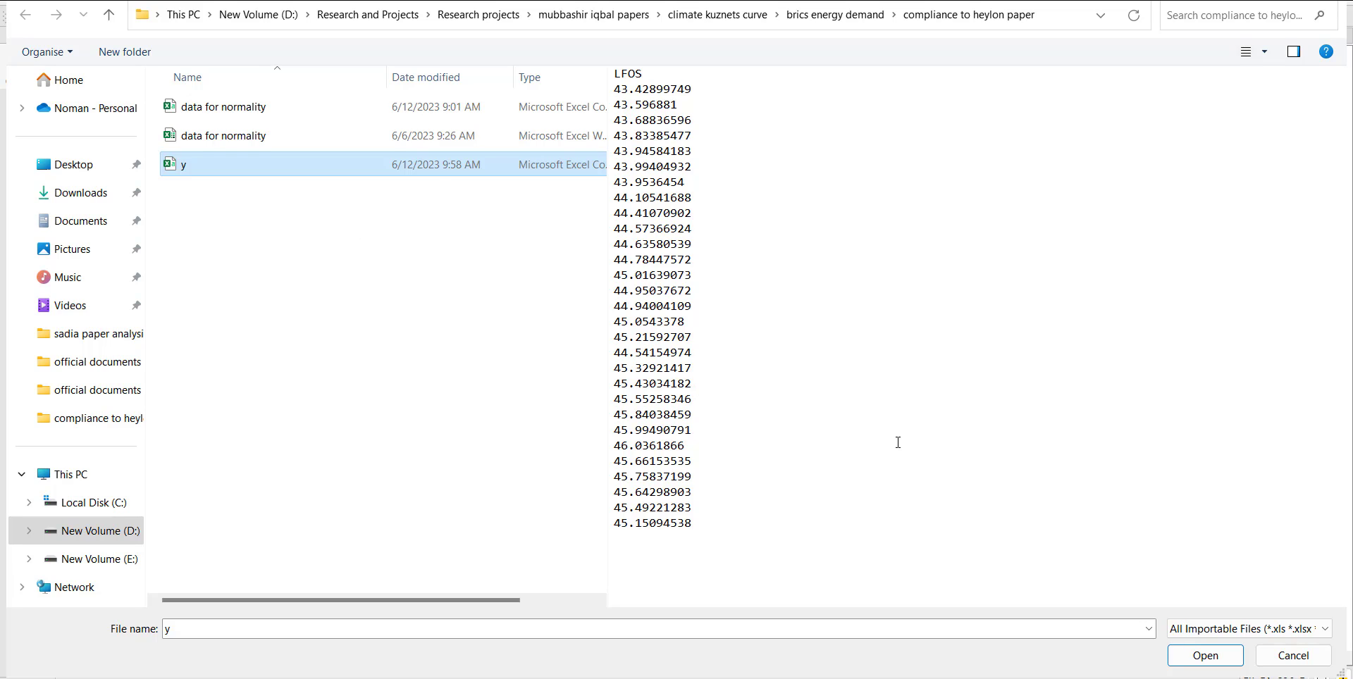
- Import the y file with Header Row 1 (LFOS) as a 29x1 matrix
click(1206, 656)
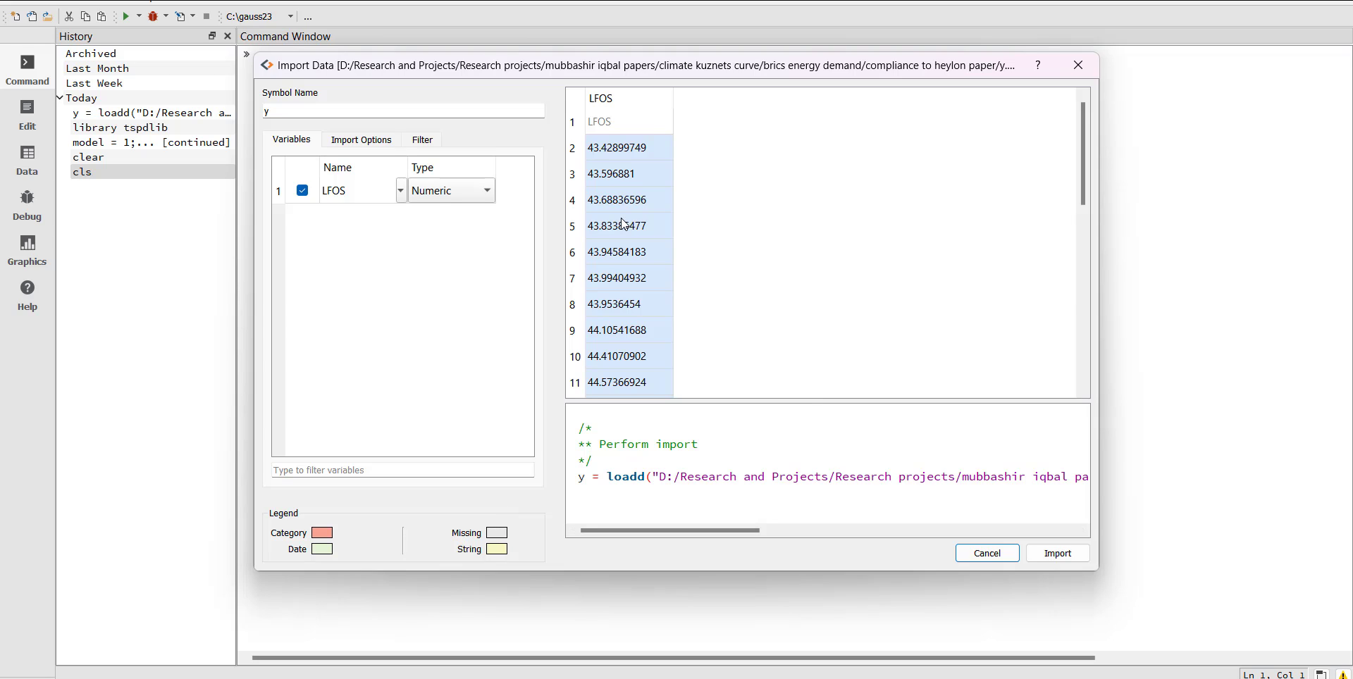
click(607, 121)
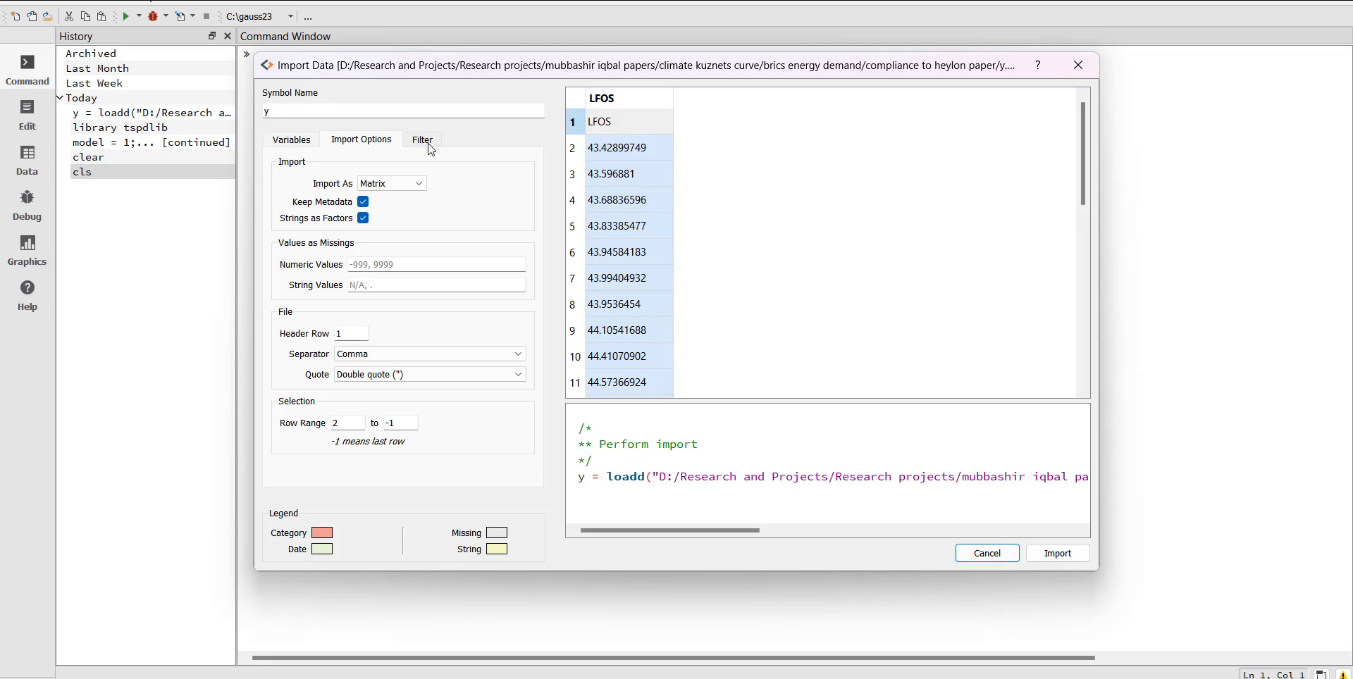
double_click(346, 335)
text(2)
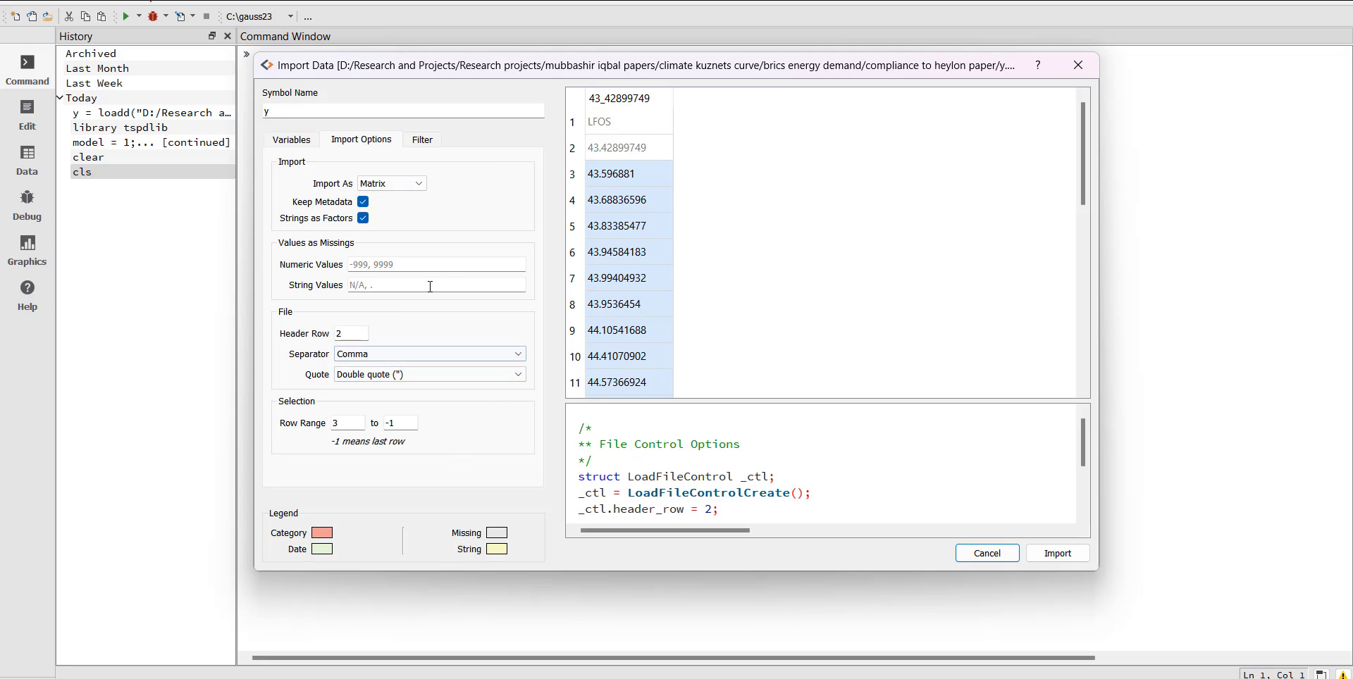
double_click(342, 334)
text(0)
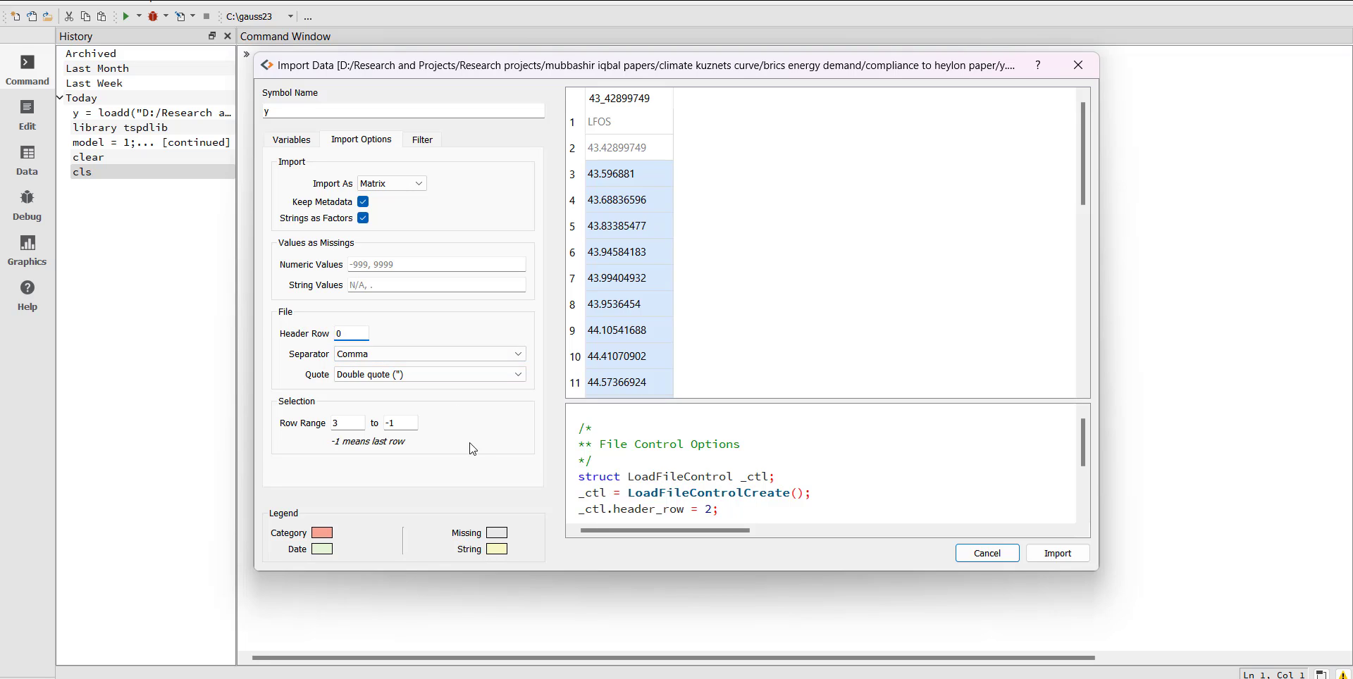
double_click(360, 336)
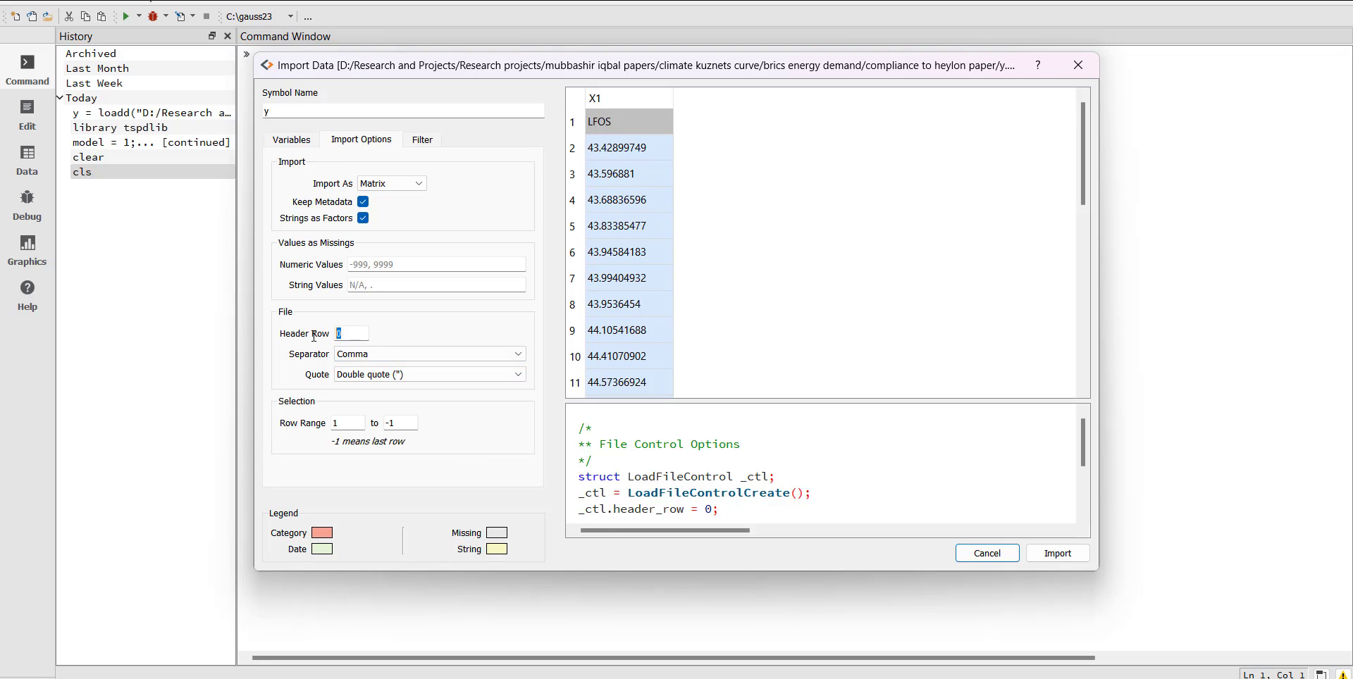
text(1)
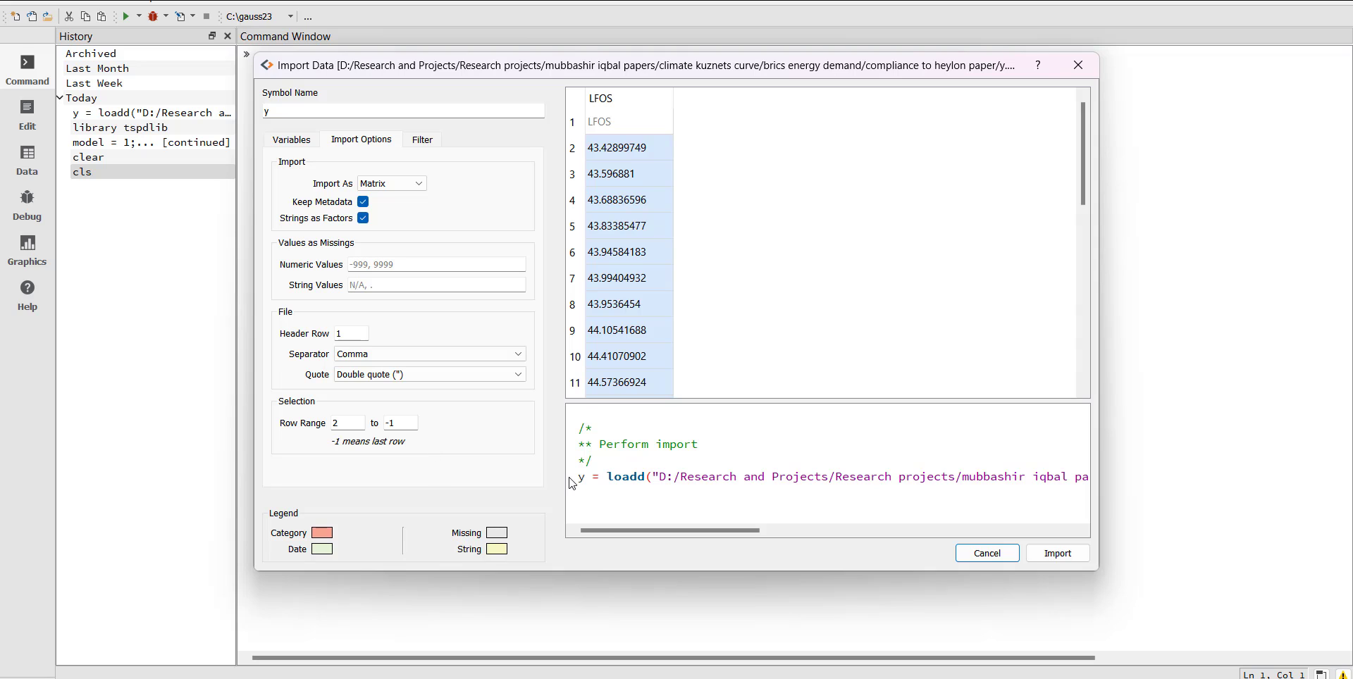
click(1036, 554)
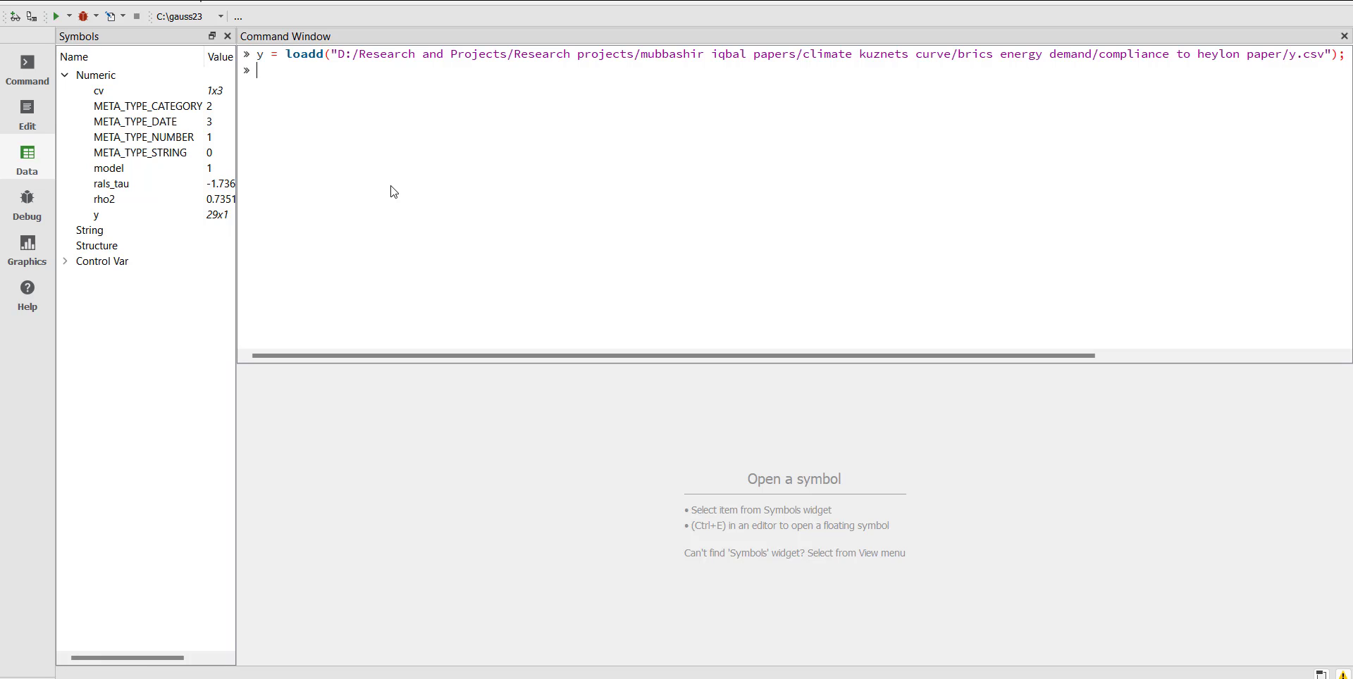
- Create x as y's first column with x = y[.,1], correcting the missing y
text(x = [.,1])
key(Return)
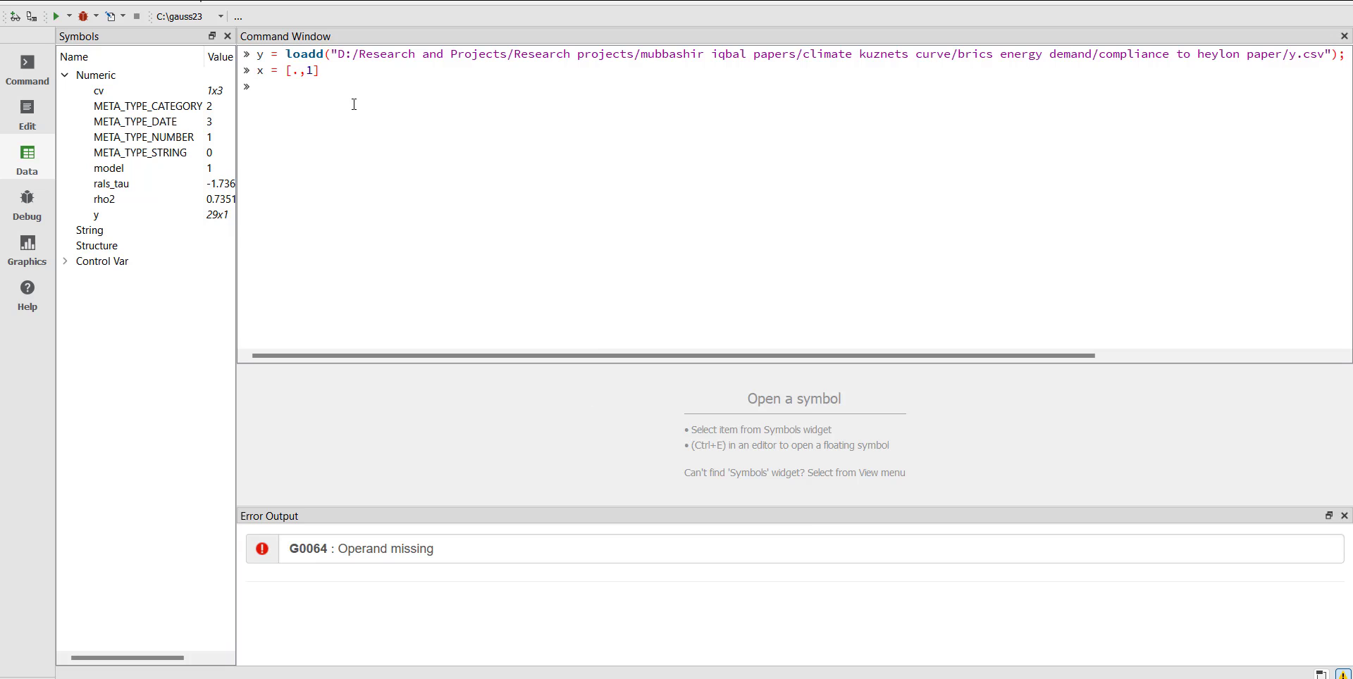
key(Up)
click(288, 93)
text(y[.,1)
key(Return)
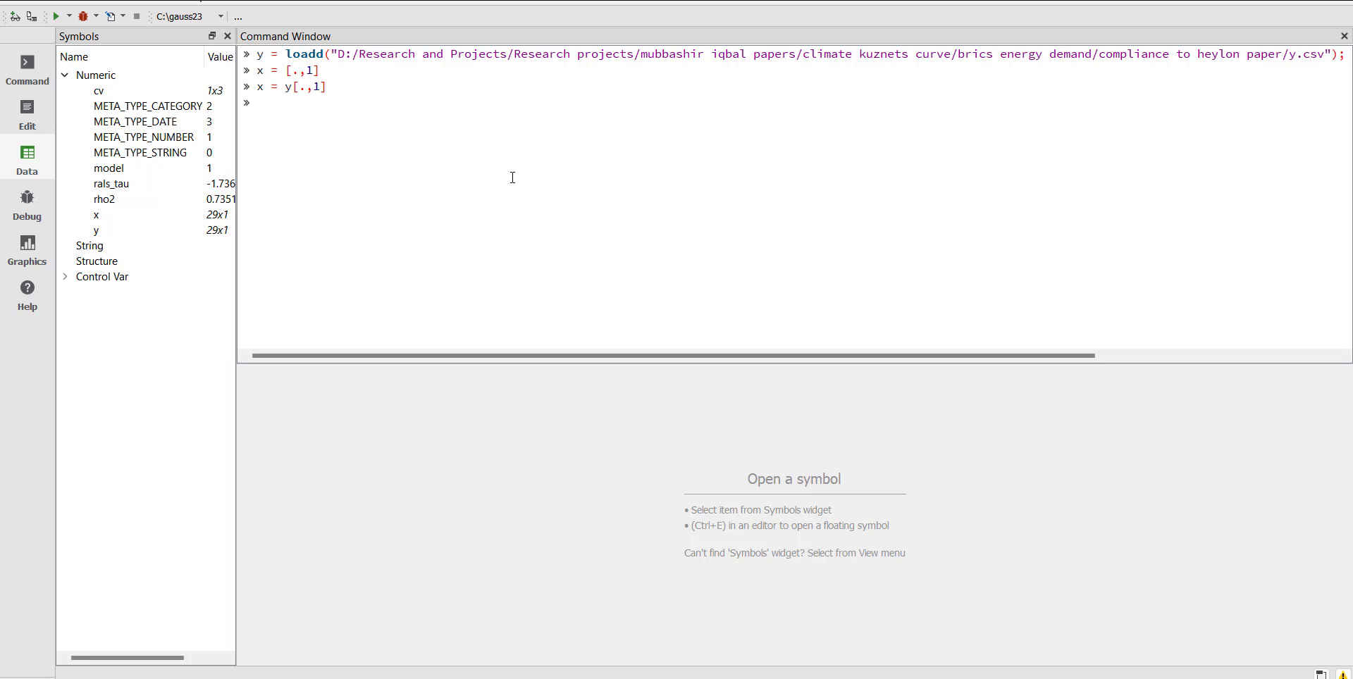
- Enter the command 'library tspdlib' at the prompt, fixing the misspelling
text(library)
key(BackSpace)
key(BackSpace)
key(BackSpace)
key(BackSpace)
text(brayr)
key(BackSpace)
key(BackSpace)
key(BackSpace)
key(BackSpace)
key(BackSpace)
text(rary tspdlib)
- Load tspdlib and copy the constant-model RALSADF example from the documentation
key(Return)
key(alt+Tab)
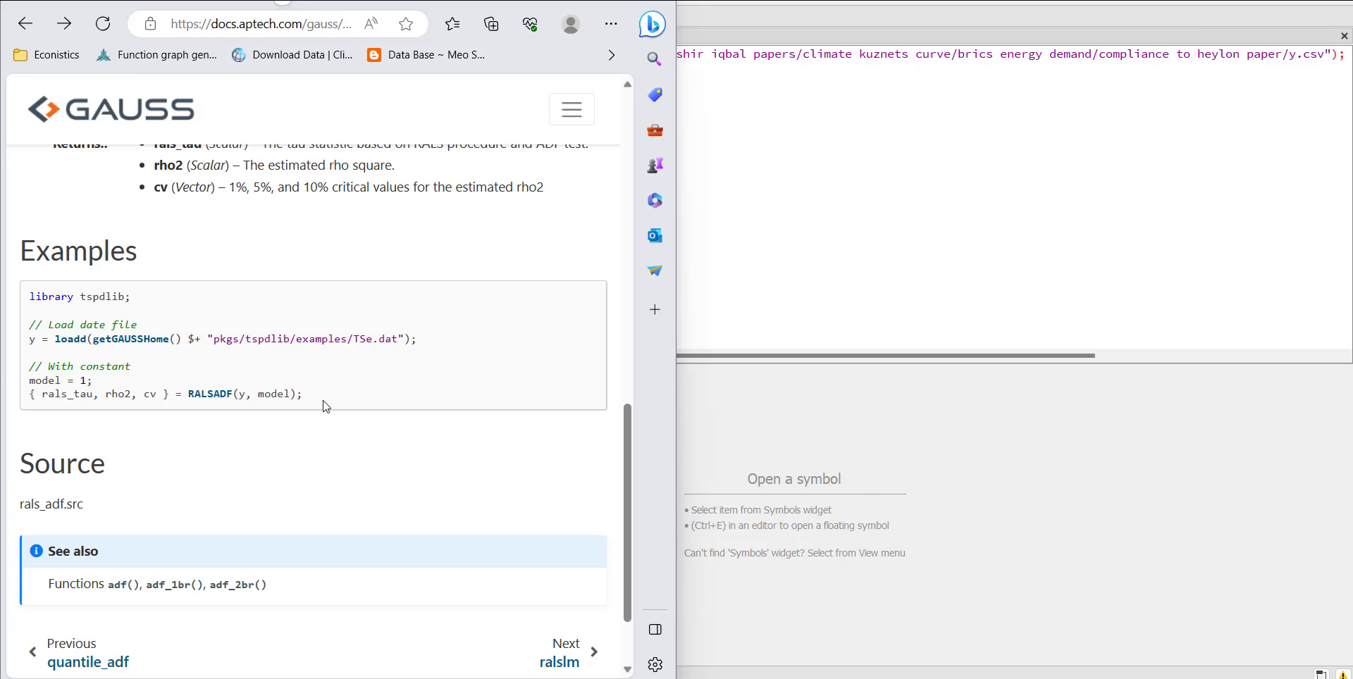
drag(304, 397, 25, 370)
key(ctrl+c)
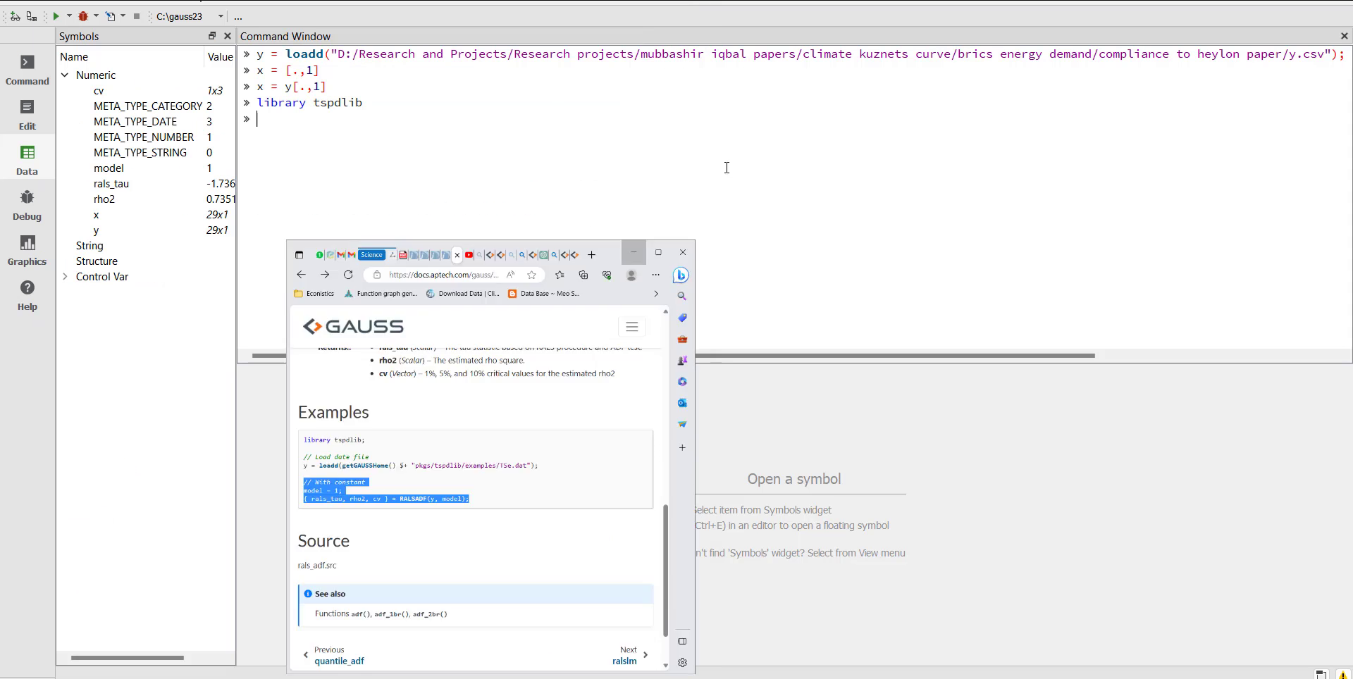
click(575, 3)
- Paste the RALSADF call into the Command Window and run it on y
key(ctrl+v)
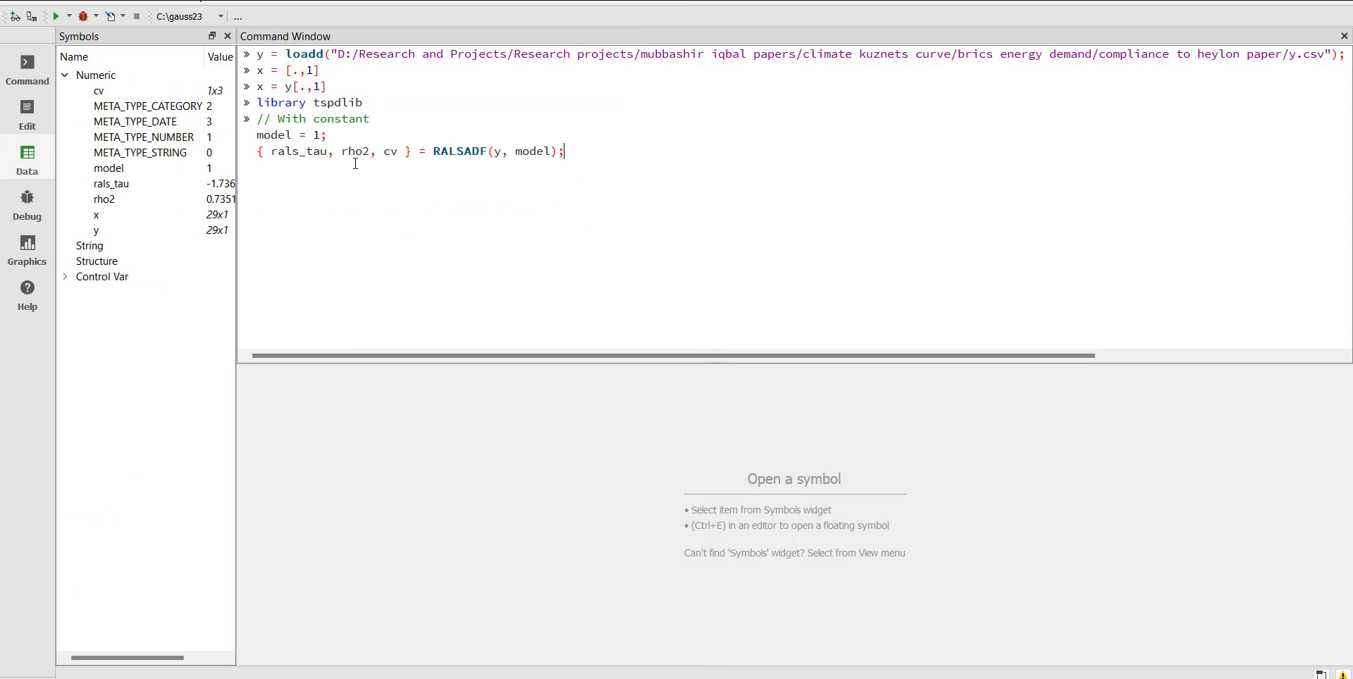
click(501, 152)
click(565, 152)
key(Return)
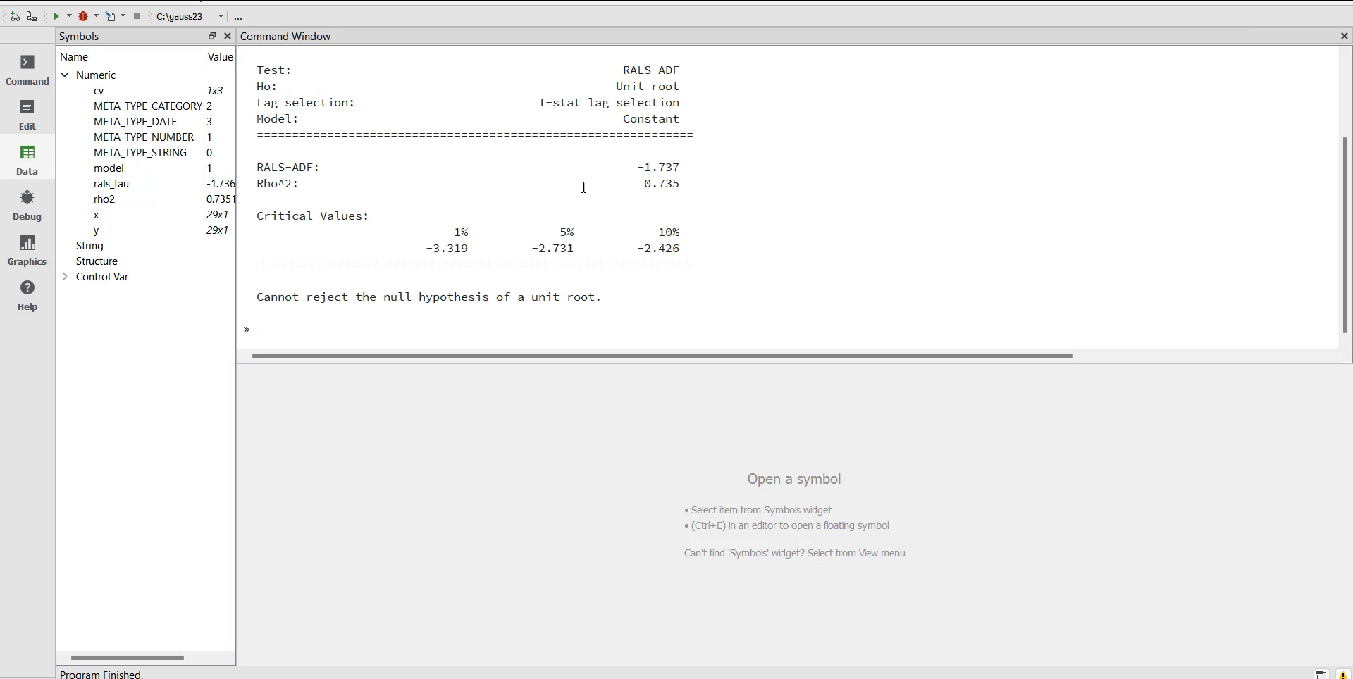
scroll(617, 202, up, 1)
scroll(496, 168, down, 1)
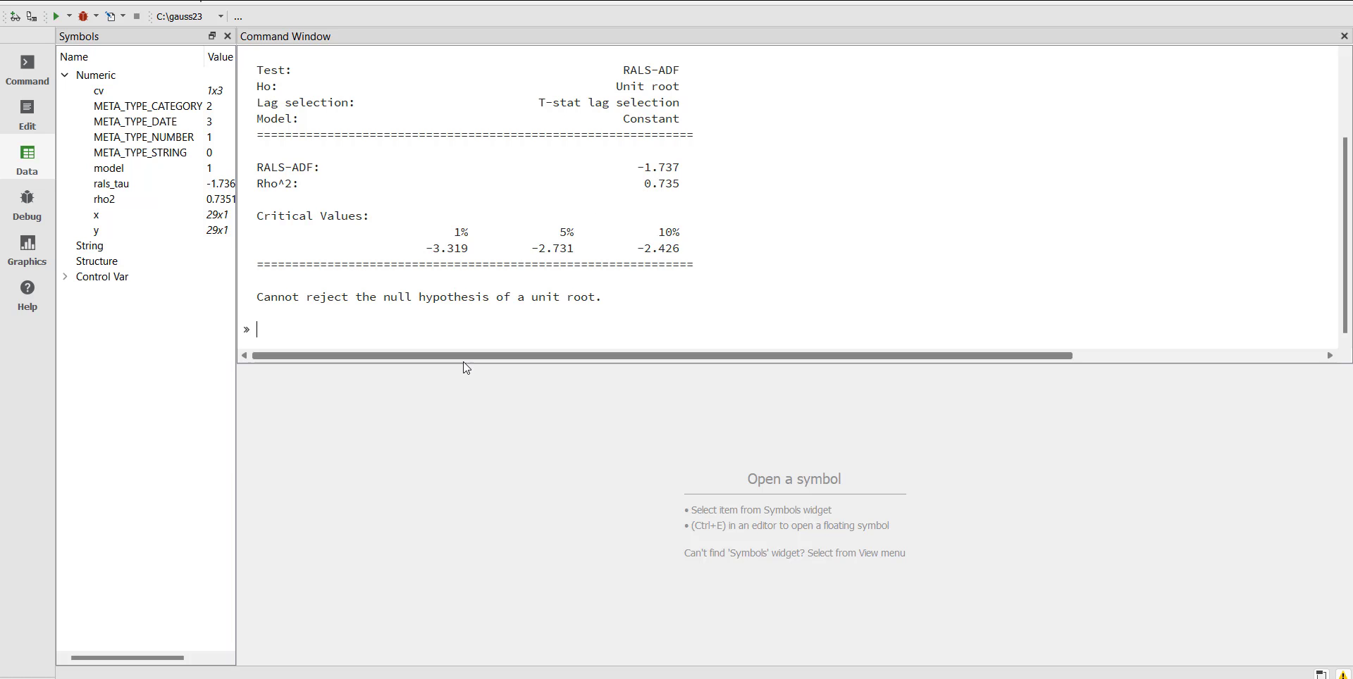
scroll(789, 279, up, 1)
scroll(789, 279, up, 2)
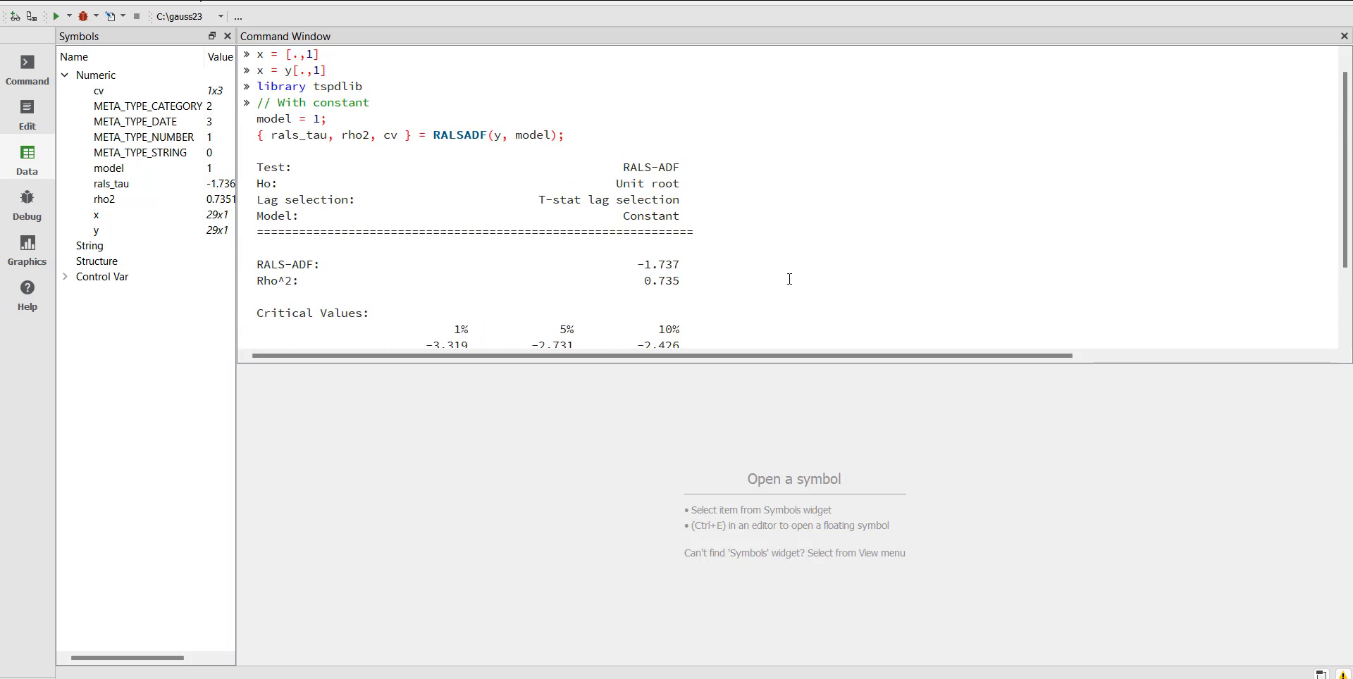